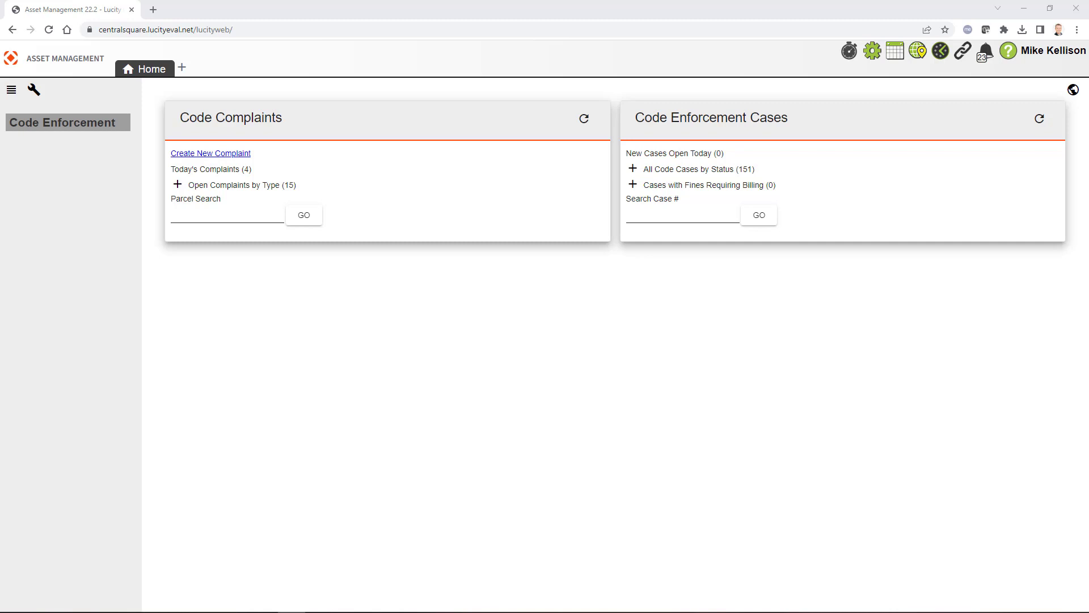
# - Go to the Code Enforcement home page with its Code Complaints and Cases dashboards
pyautogui.click(71, 126)
pyautogui.click(282, 132)
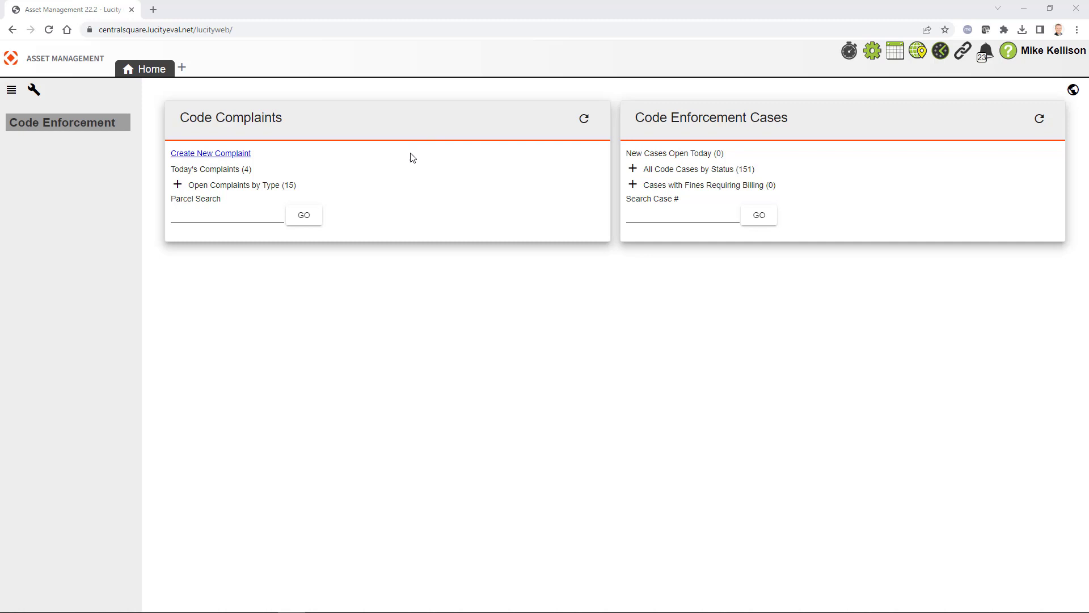
pyautogui.click(760, 132)
pyautogui.click(292, 123)
pyautogui.click(207, 156)
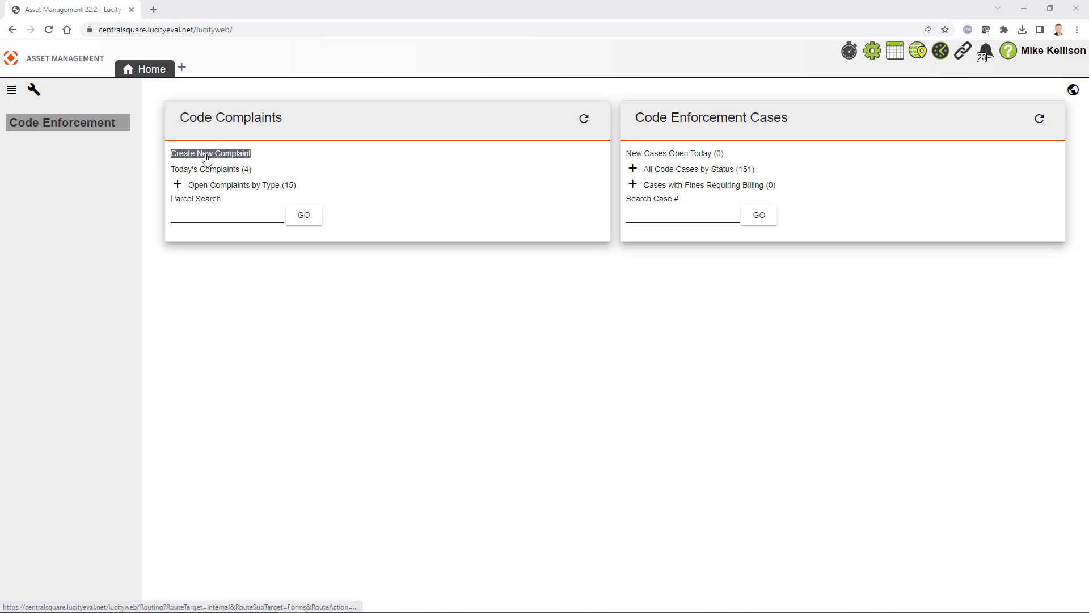
pyautogui.click(259, 173)
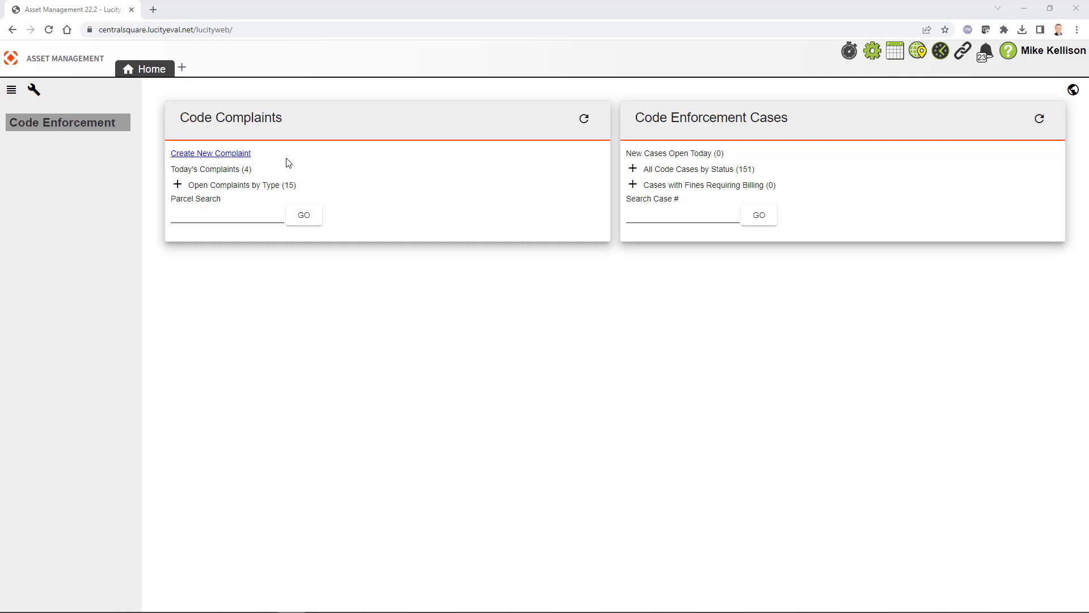
pyautogui.click(219, 154)
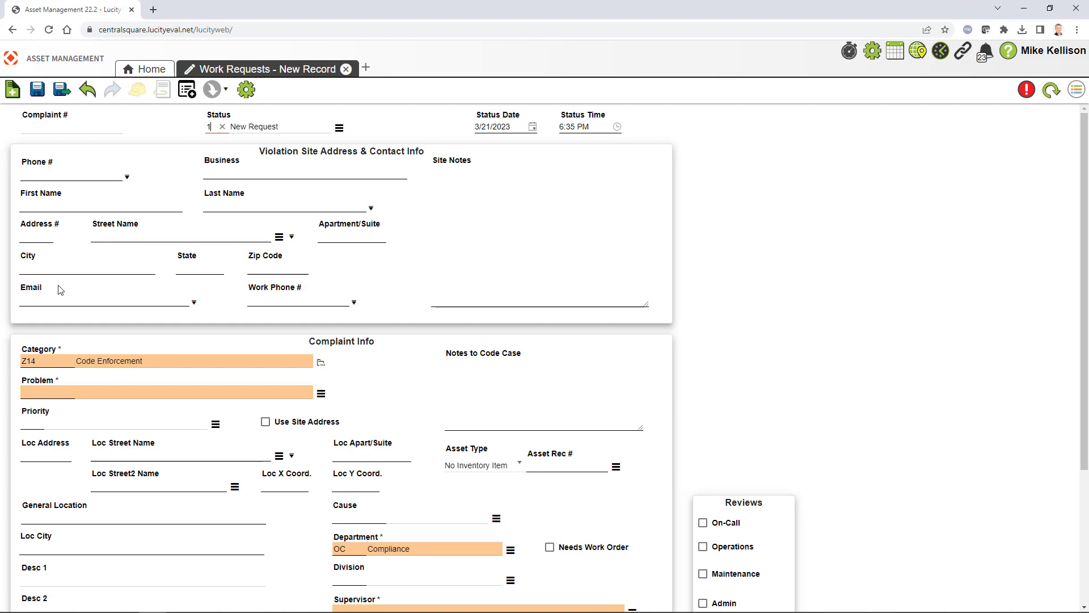
pyautogui.click(35, 241)
pyautogui.press('Tab')
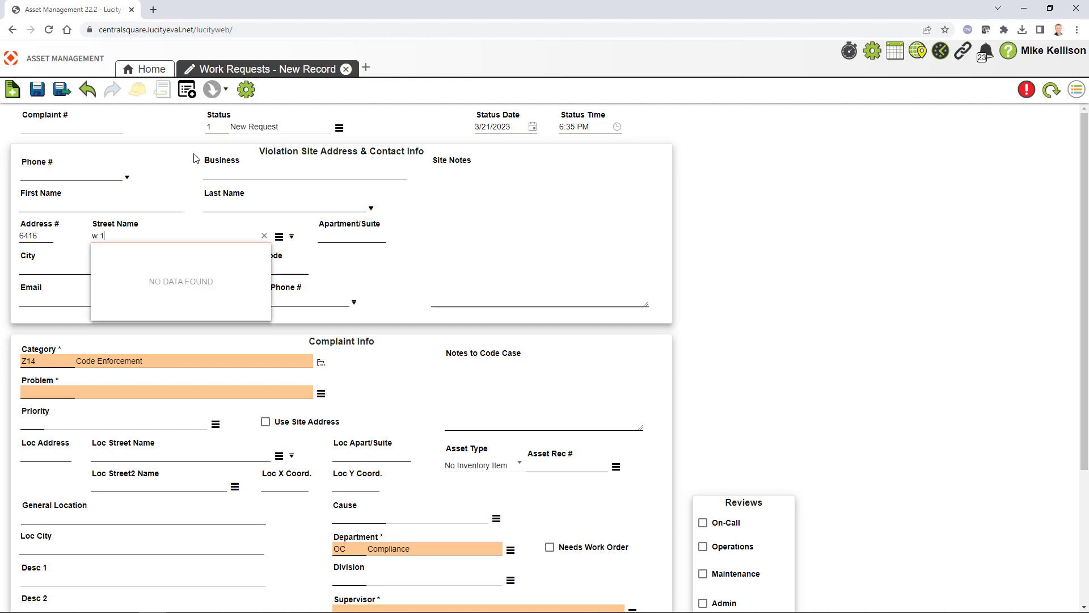
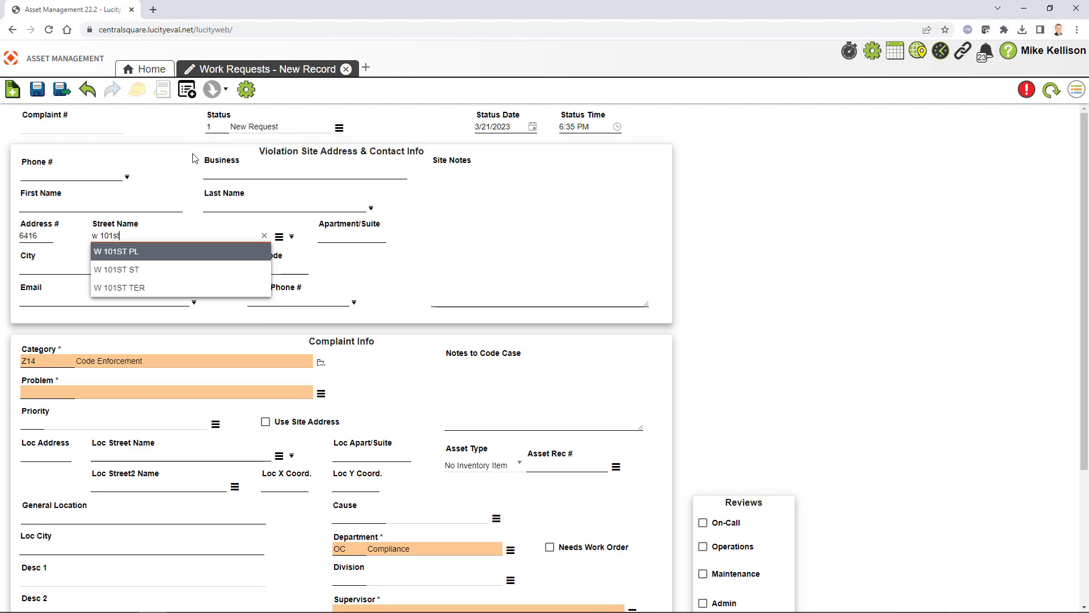
pyautogui.click(140, 252)
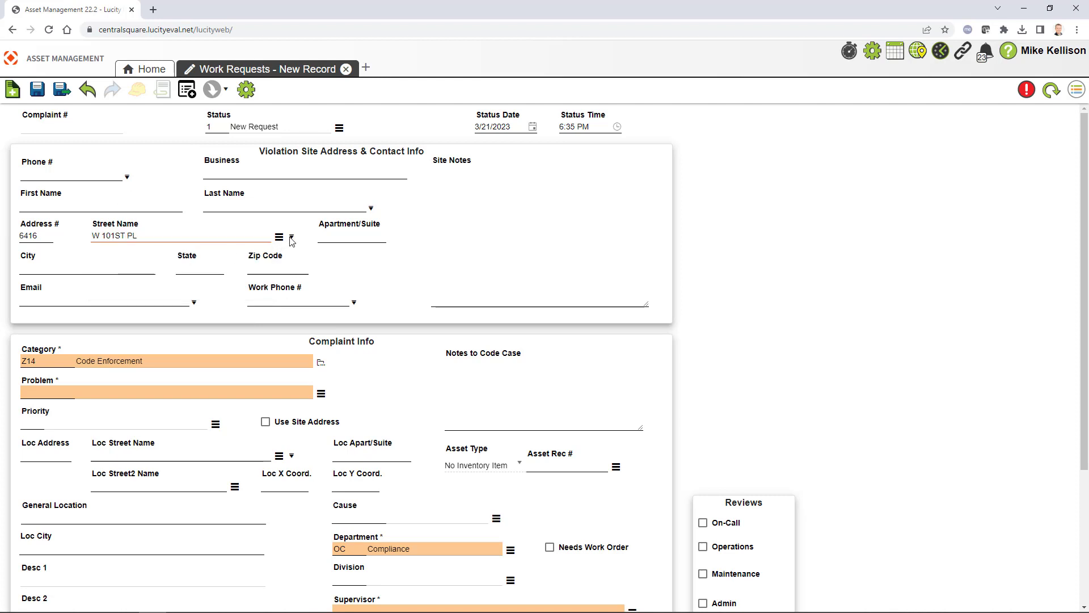
pyautogui.click(280, 238)
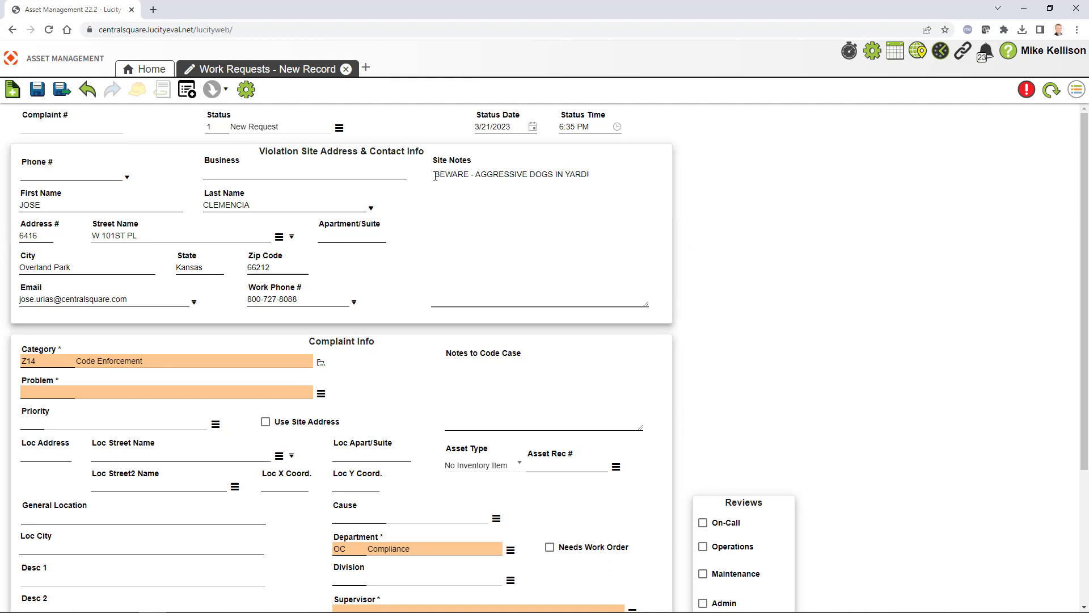
pyautogui.moveTo(434, 174); pyautogui.dragTo(687, 202)
pyautogui.hotkey('ctrl', 'c')
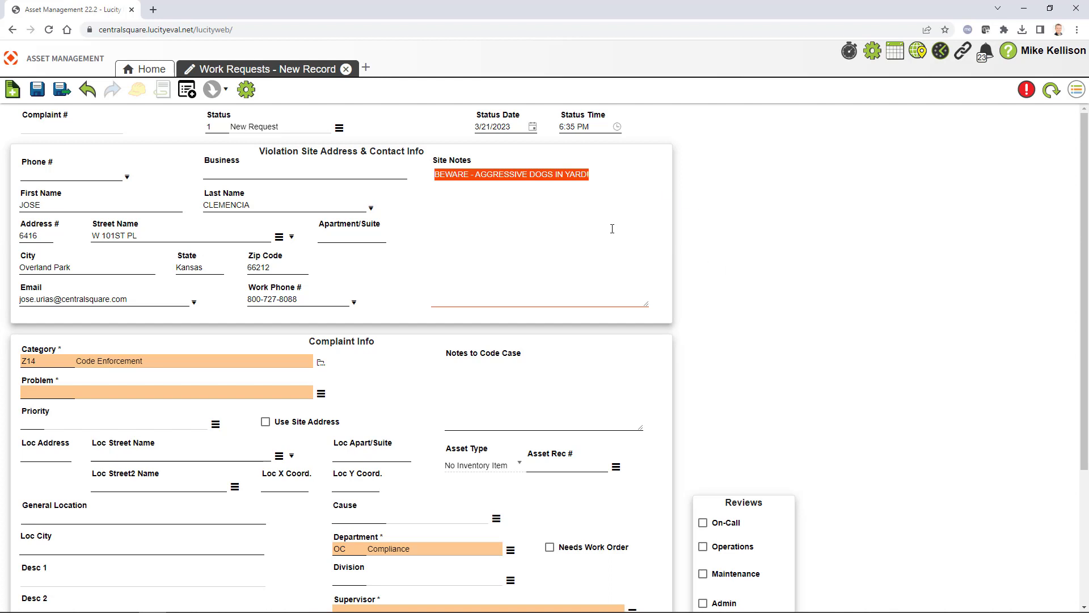
# - Paste the dogs warning into Notes to Code Case and add 'Front yard landscaping is overgrown.'
pyautogui.click(511, 377)
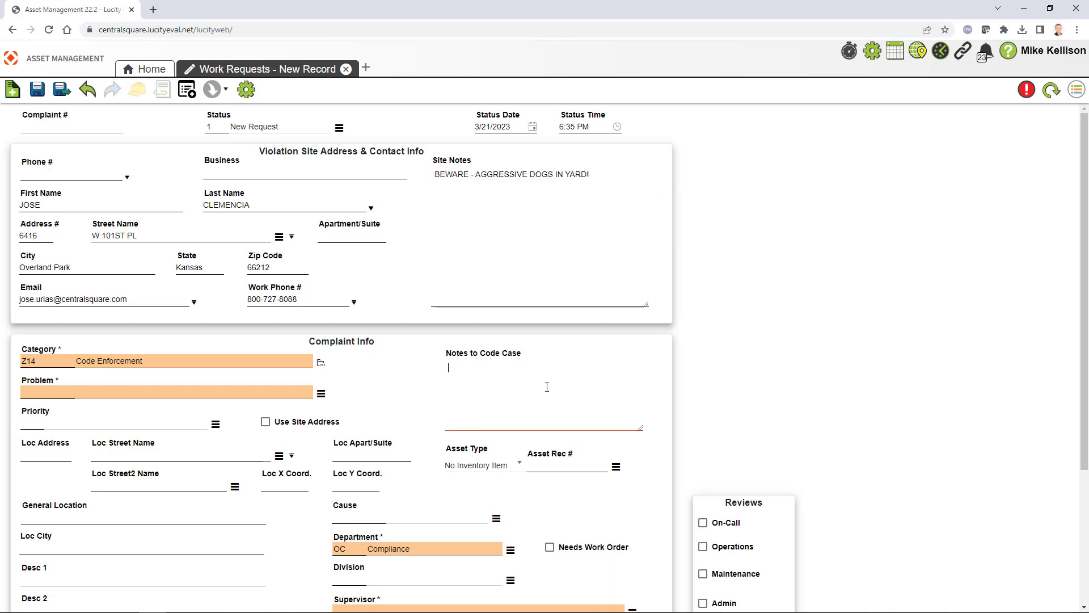
pyautogui.hotkey('ctrl', 'v')
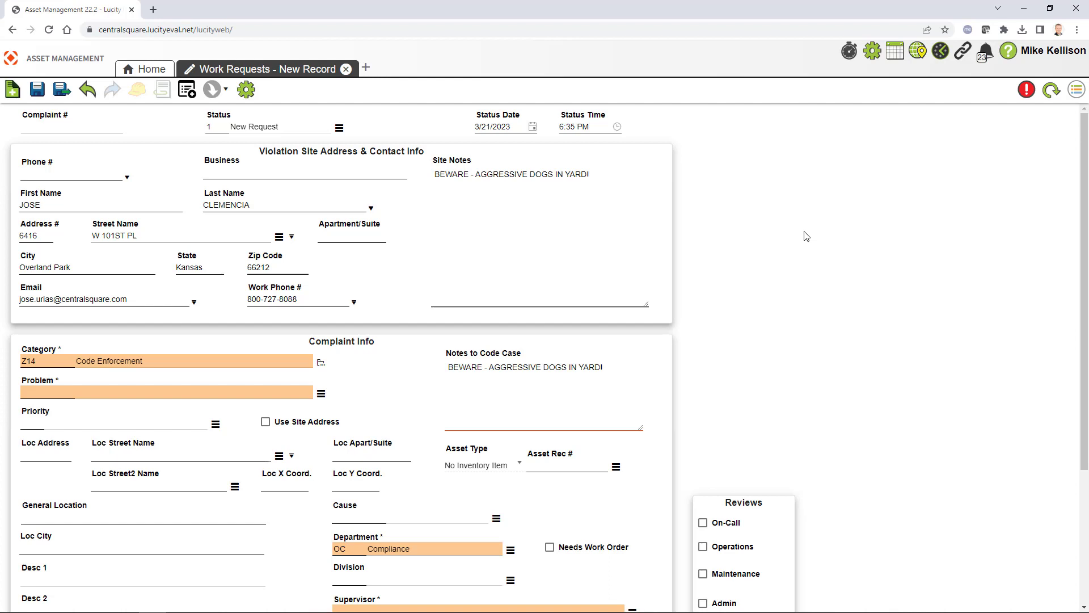
pyautogui.write('Front yard')
pyautogui.write(' landscapin')
pyautogui.write('g off t')
pyautogui.press('BackSpace')
pyautogui.press('BackSpace')
pyautogui.press('BackSpace')
pyautogui.press('BackSpace')
pyautogui.press('BackSpace')
pyautogui.write('is overgrown.')
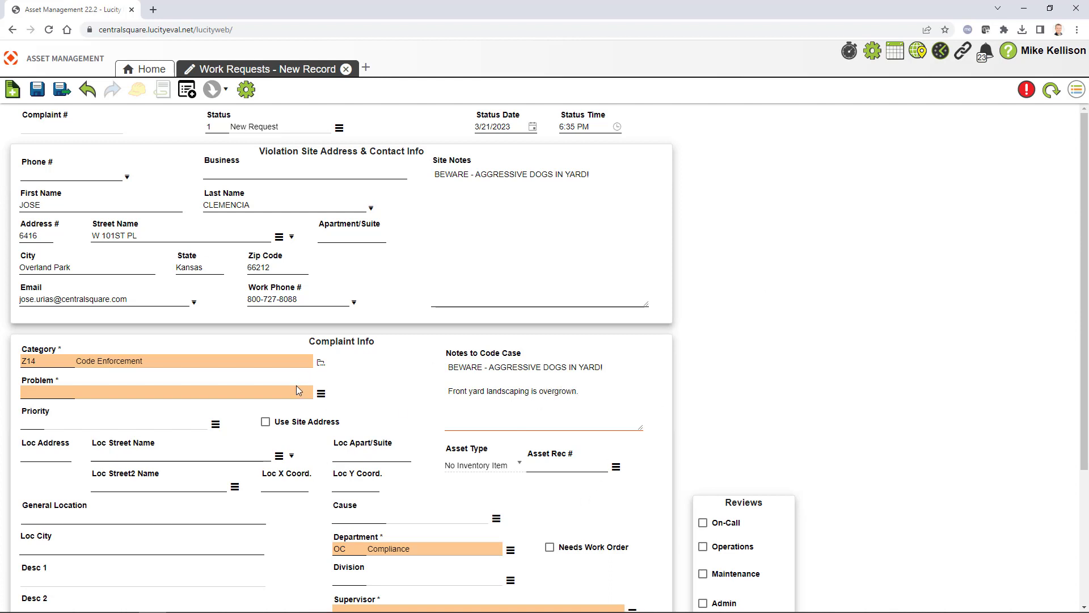
# - Choose Z14_2 Landscape Maintenance as the problem and tick Use Site Address
pyautogui.click(321, 394)
pyautogui.click(559, 271)
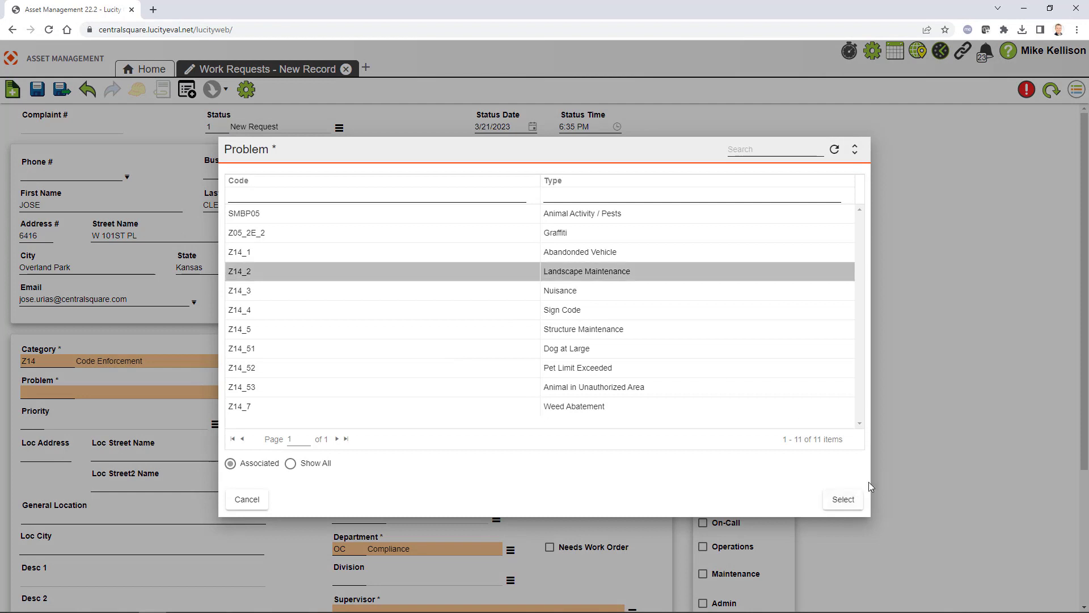
pyautogui.click(844, 499)
pyautogui.click(267, 423)
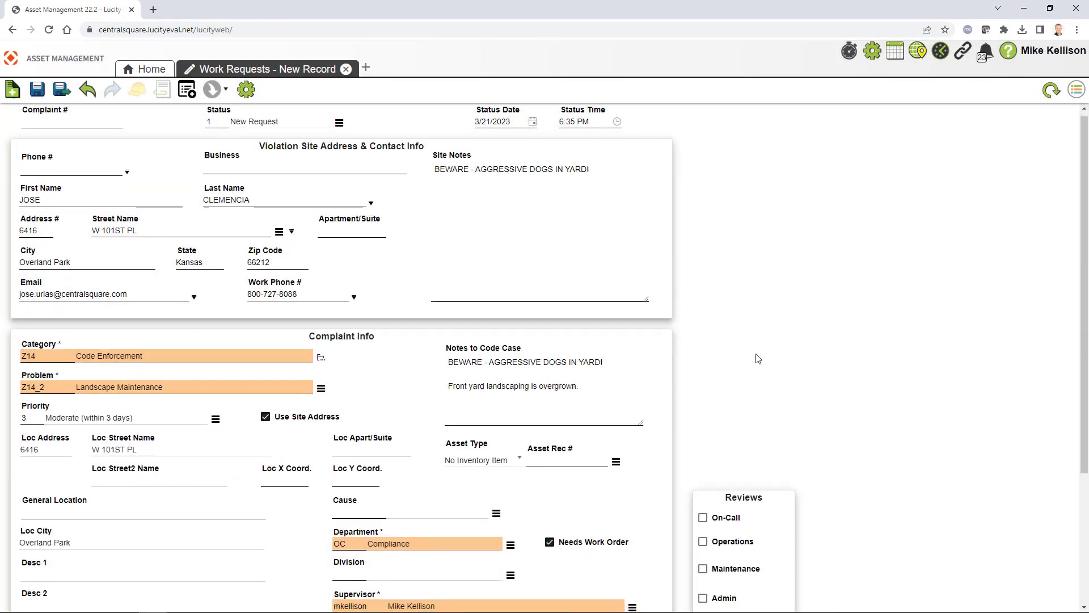
pyautogui.scroll(-2, 723, 353)
pyautogui.scroll(2, 695, 353)
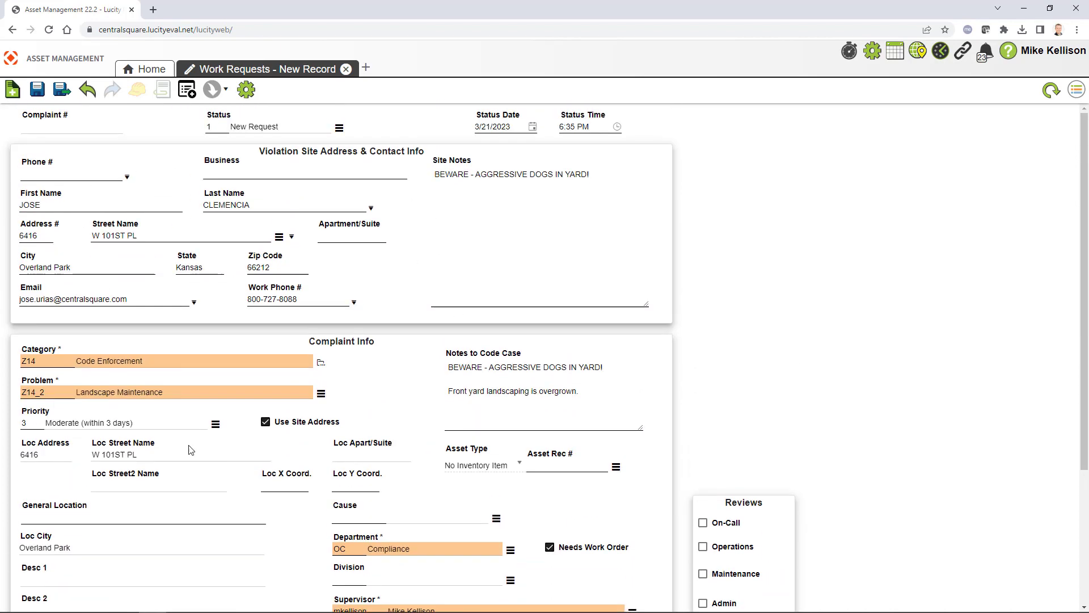
pyautogui.scroll(-2, 855, 320)
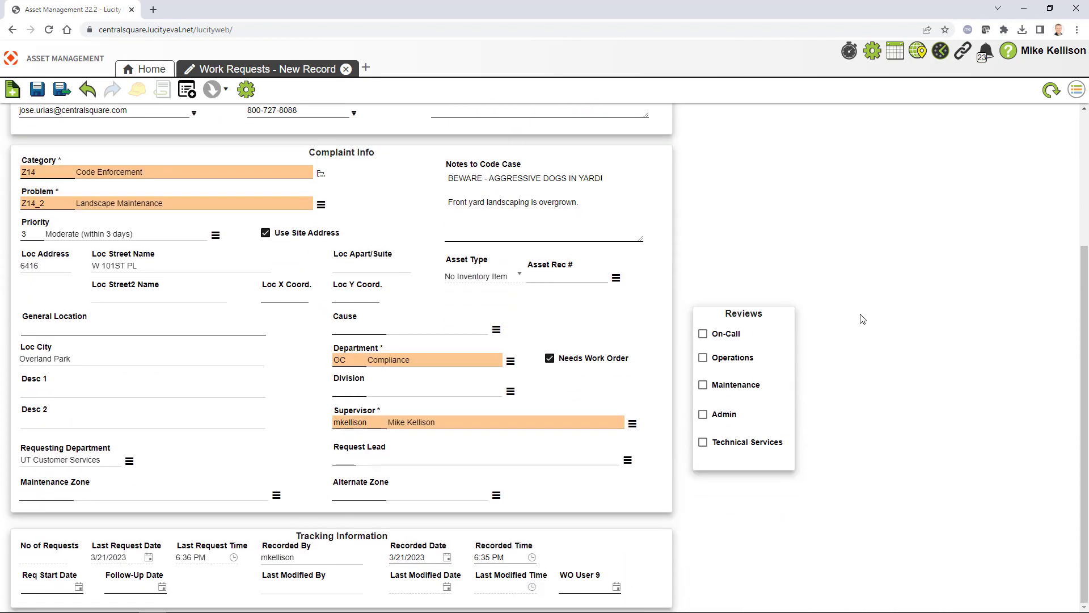
pyautogui.scroll(1, 859, 319)
pyautogui.scroll(1, 861, 320)
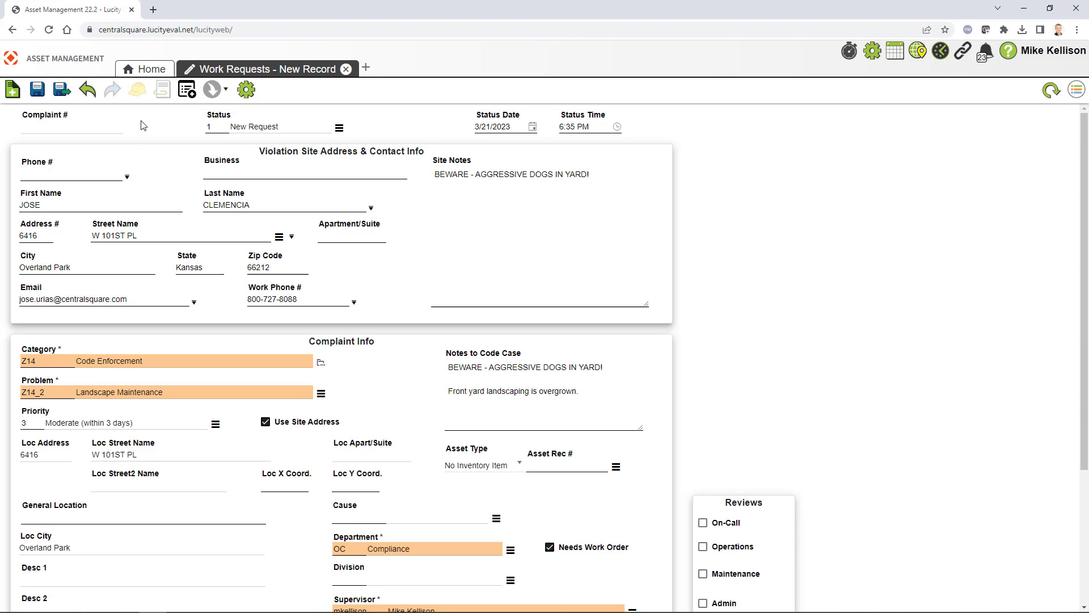
# - Save the new complaint and check 23-000092 in Today's Complaints
pyautogui.click(59, 97)
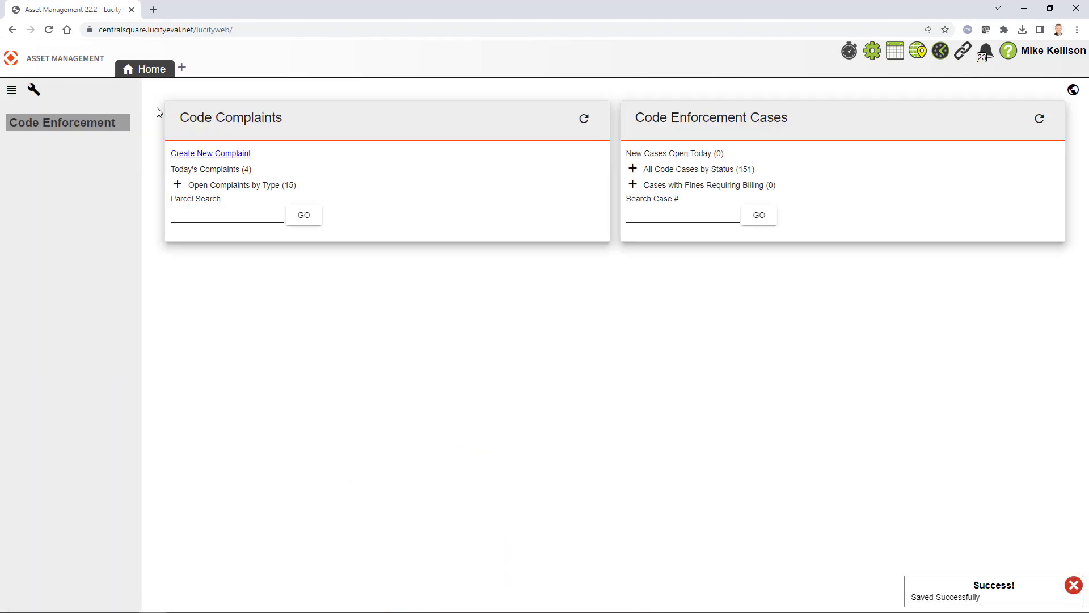
pyautogui.click(585, 119)
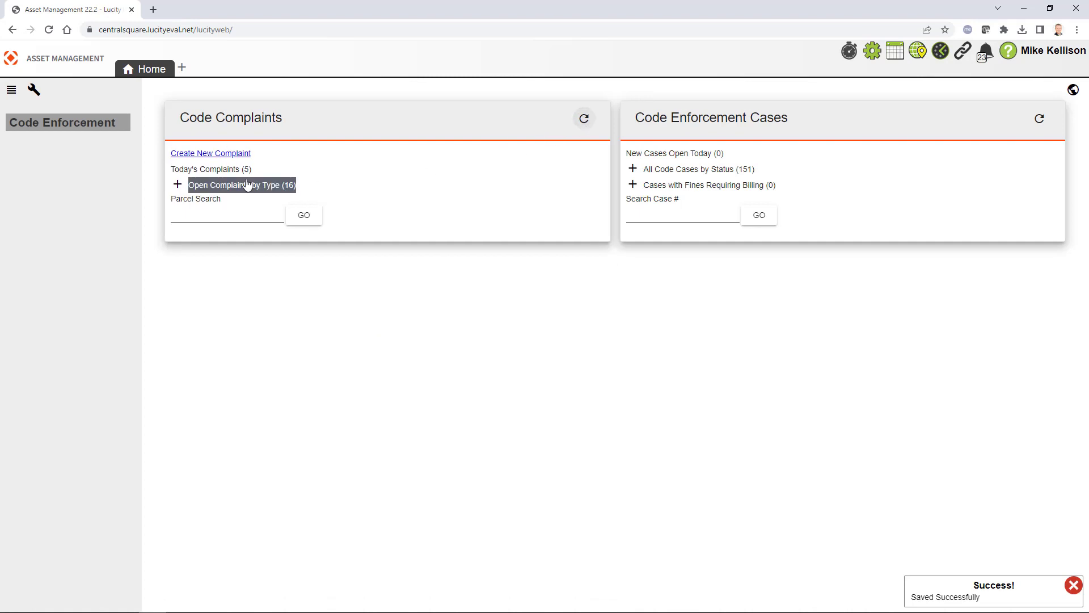
pyautogui.click(239, 175)
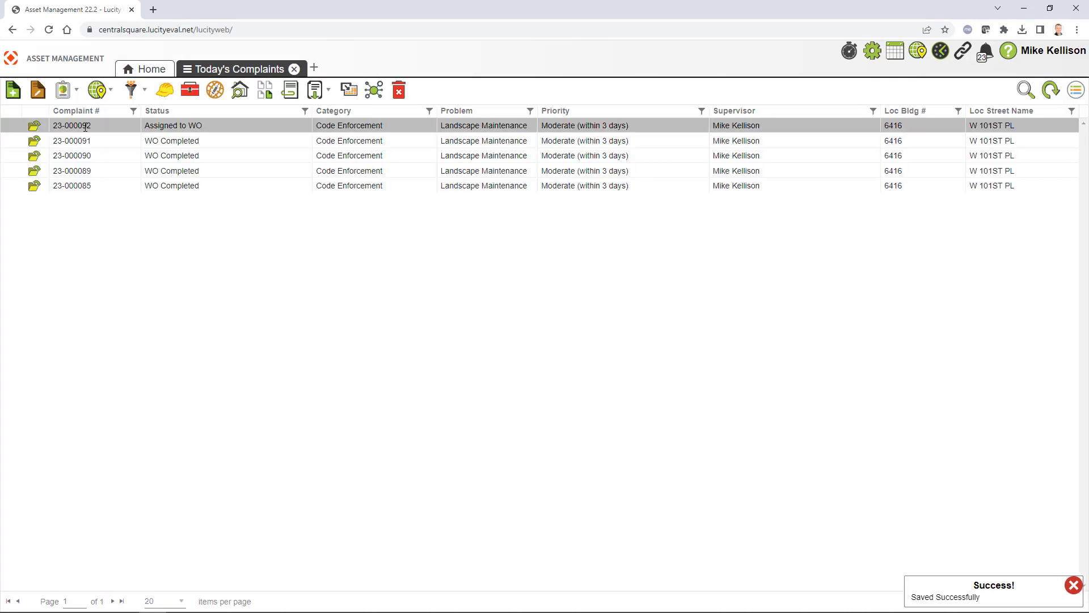
pyautogui.click(209, 123)
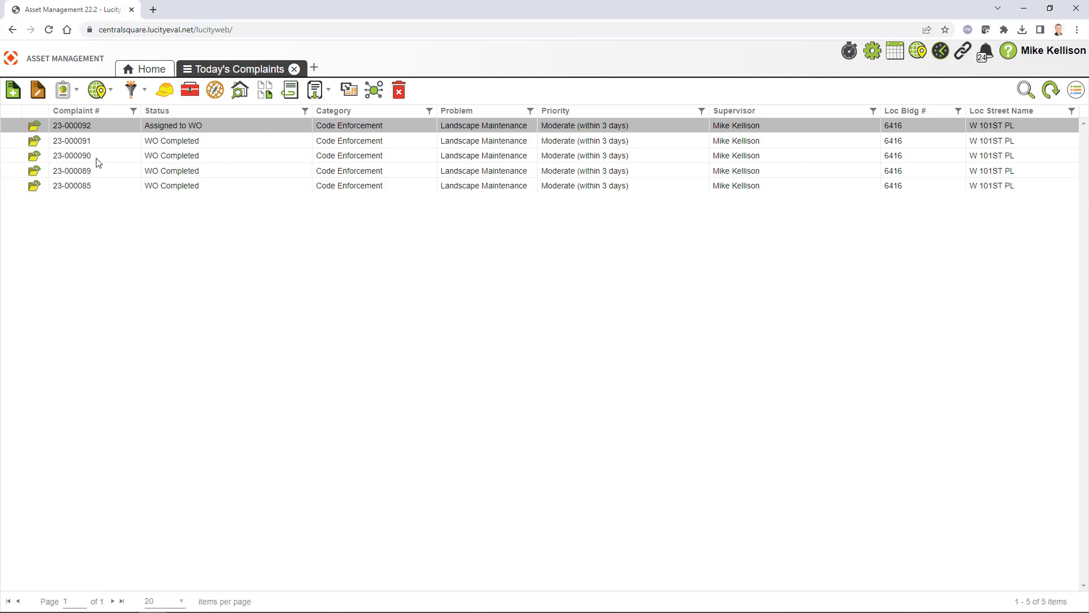
pyautogui.click(295, 69)
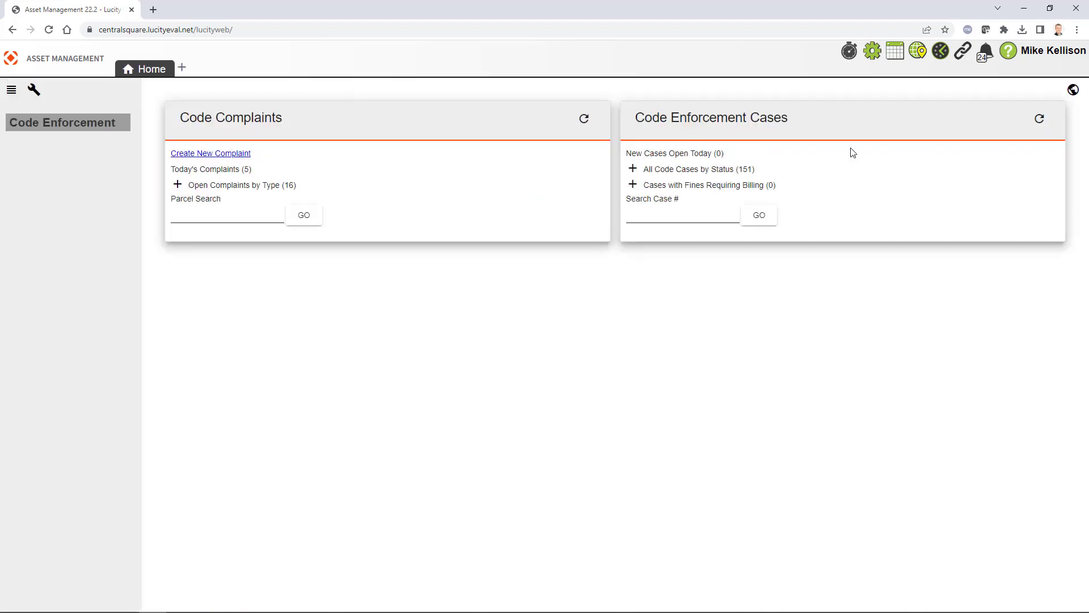
# - Expand case 23-000530 in New Cases Open Today, check its linked request, and open its form
pyautogui.click(1041, 119)
pyautogui.click(702, 153)
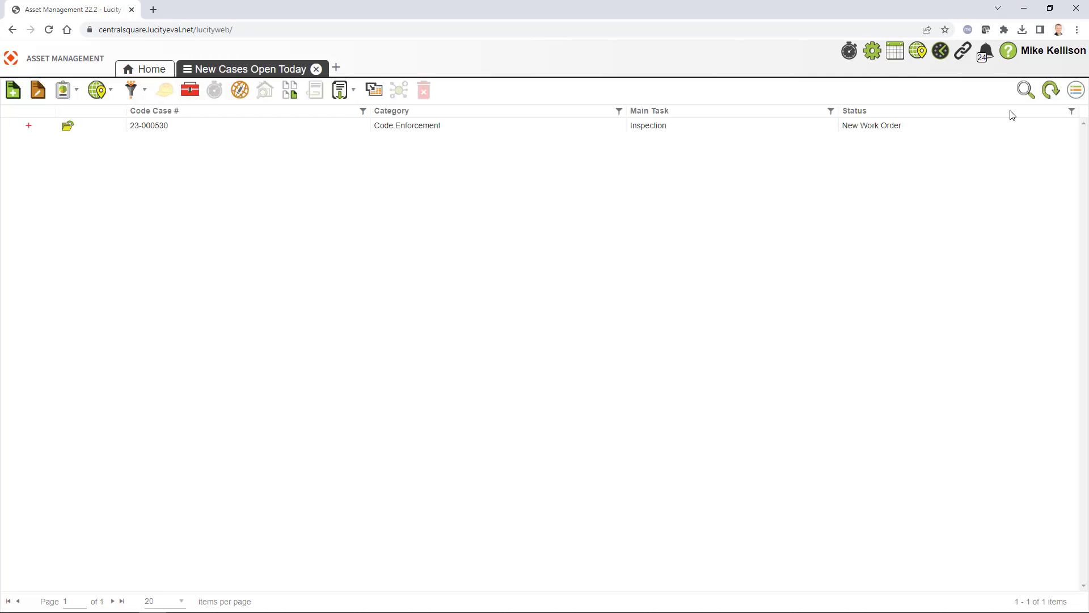
pyautogui.click(1050, 99)
pyautogui.click(176, 125)
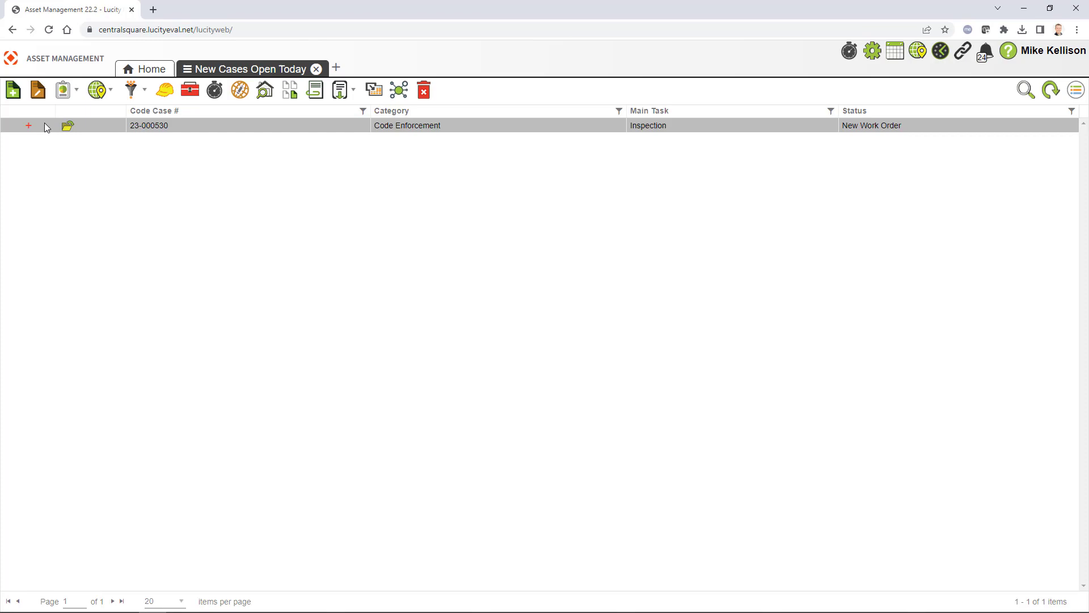
pyautogui.click(28, 125)
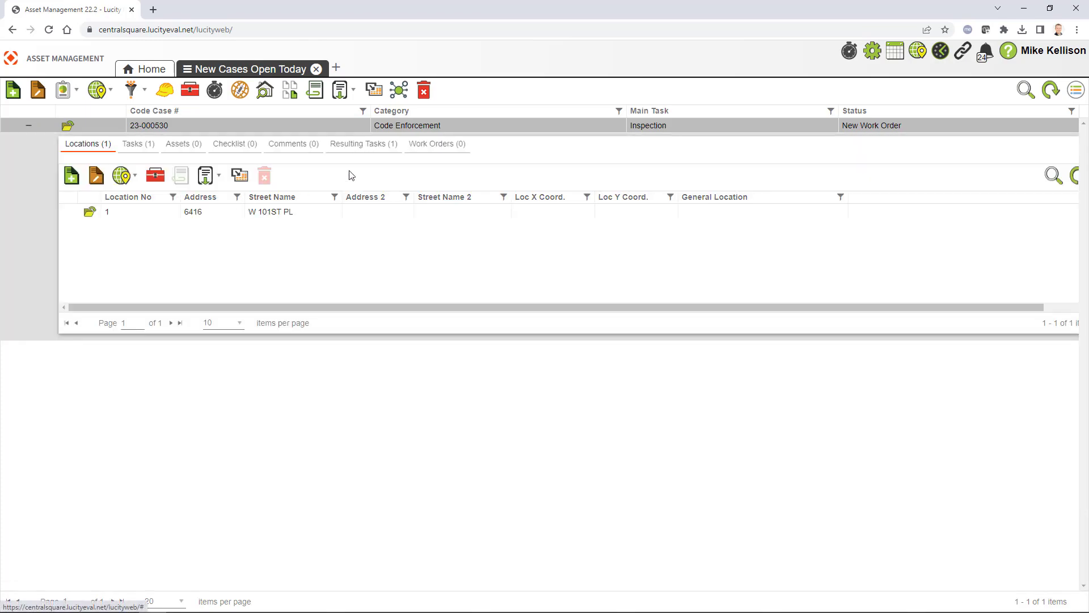
pyautogui.click(518, 143)
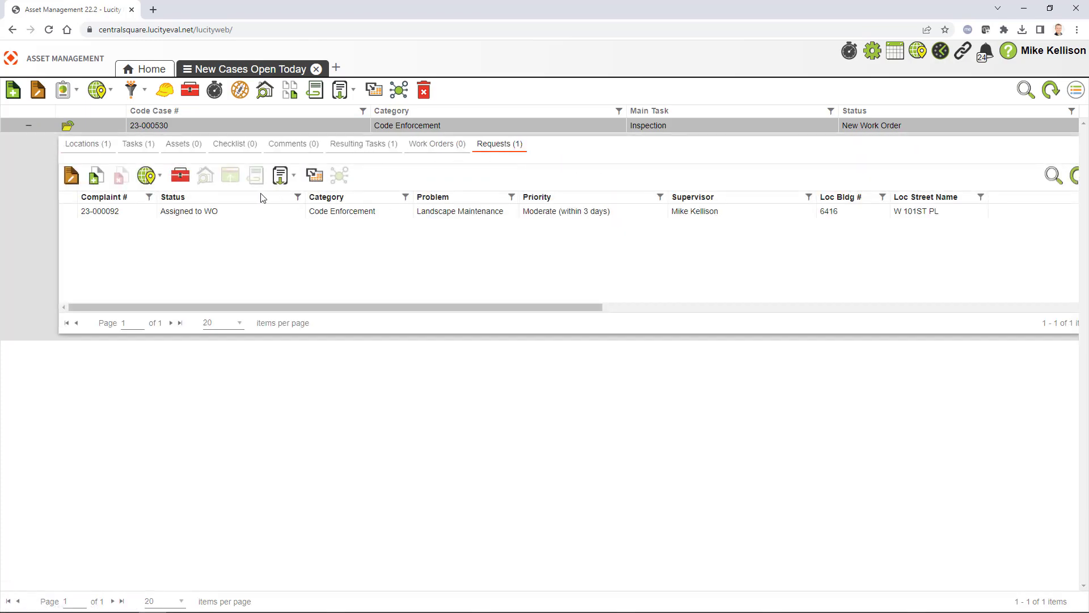
pyautogui.click(210, 210)
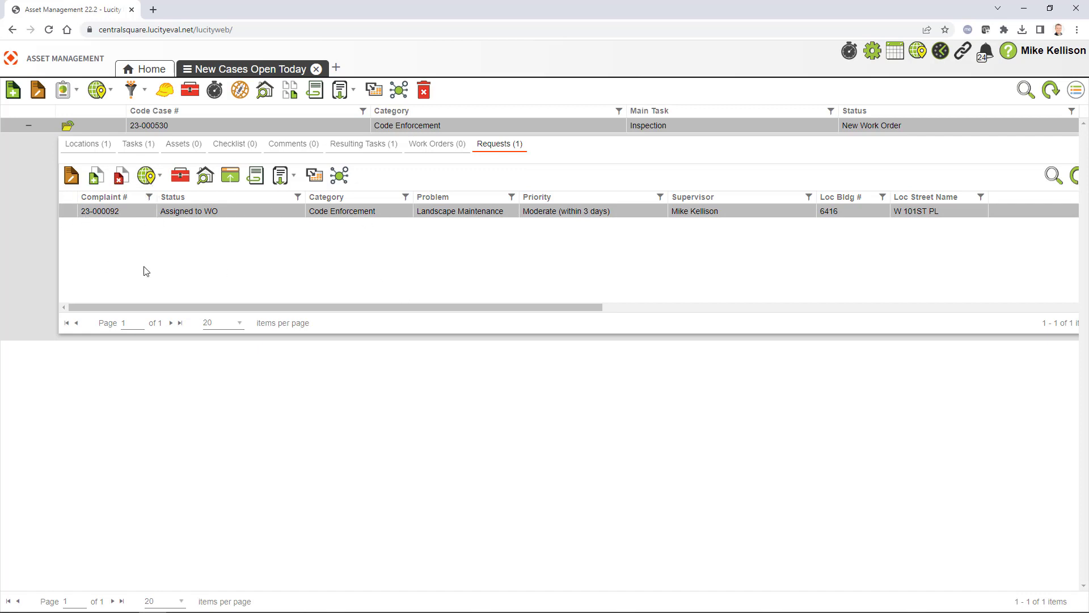
pyautogui.click(66, 128)
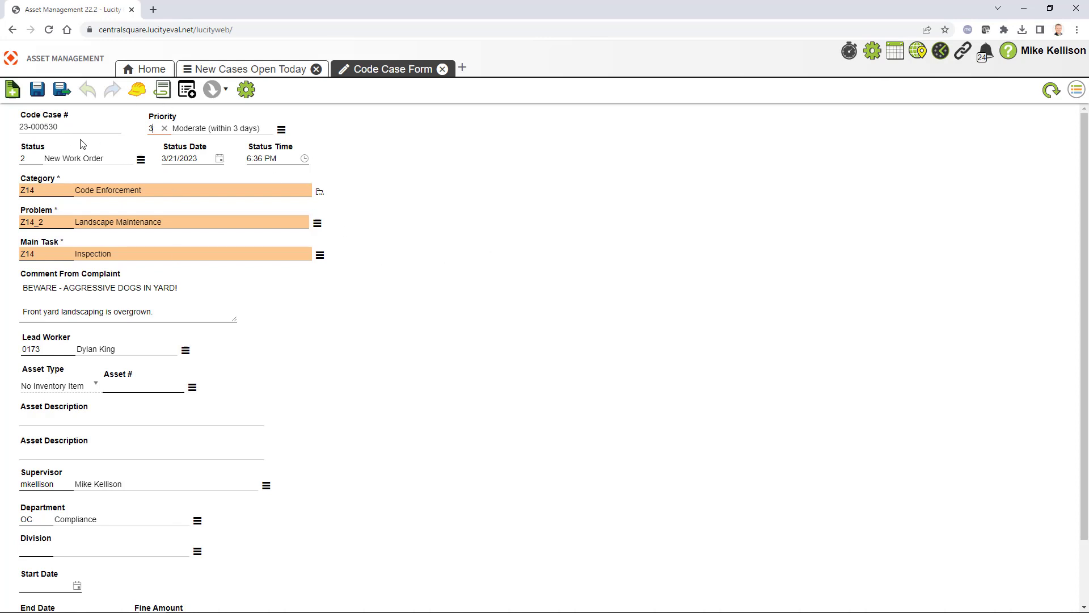
pyautogui.click(112, 347)
pyautogui.click(118, 481)
pyautogui.click(141, 223)
pyautogui.scroll(-1, 102, 324)
pyautogui.scroll(1, 102, 332)
pyautogui.click(107, 356)
pyautogui.moveTo(299, 610)
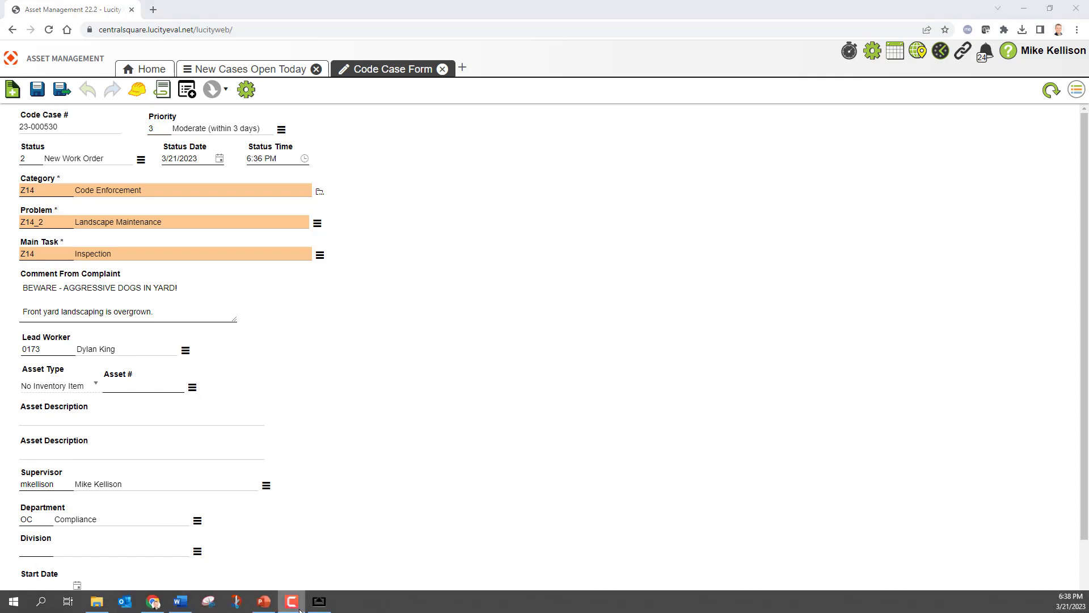
# - Mirror the iPad full screen in AirServer and open case 23-000530
pyautogui.click(319, 601)
pyautogui.click(133, 24)
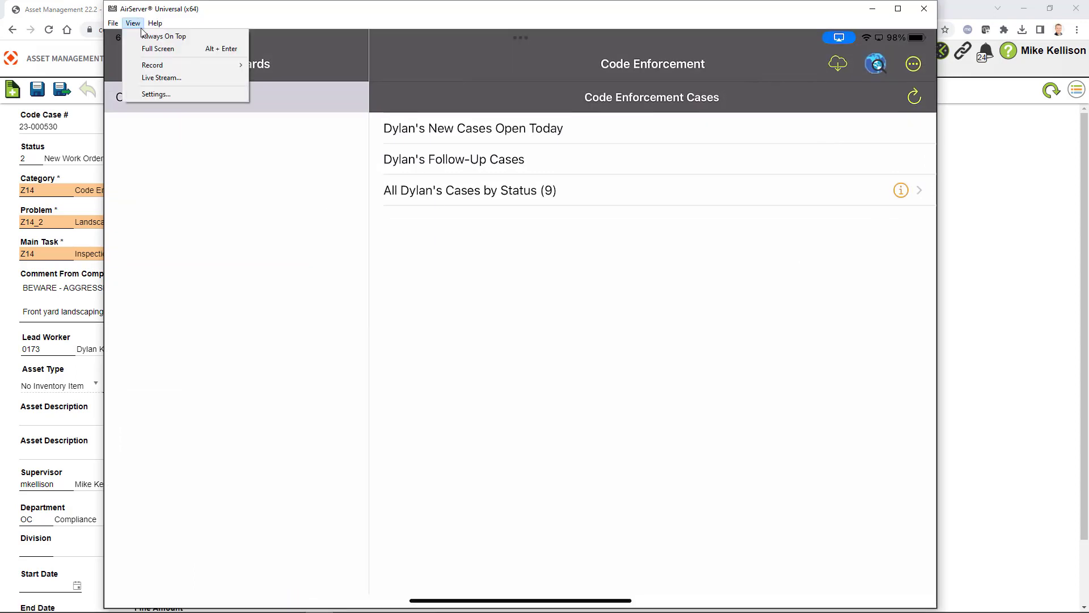
pyautogui.click(149, 48)
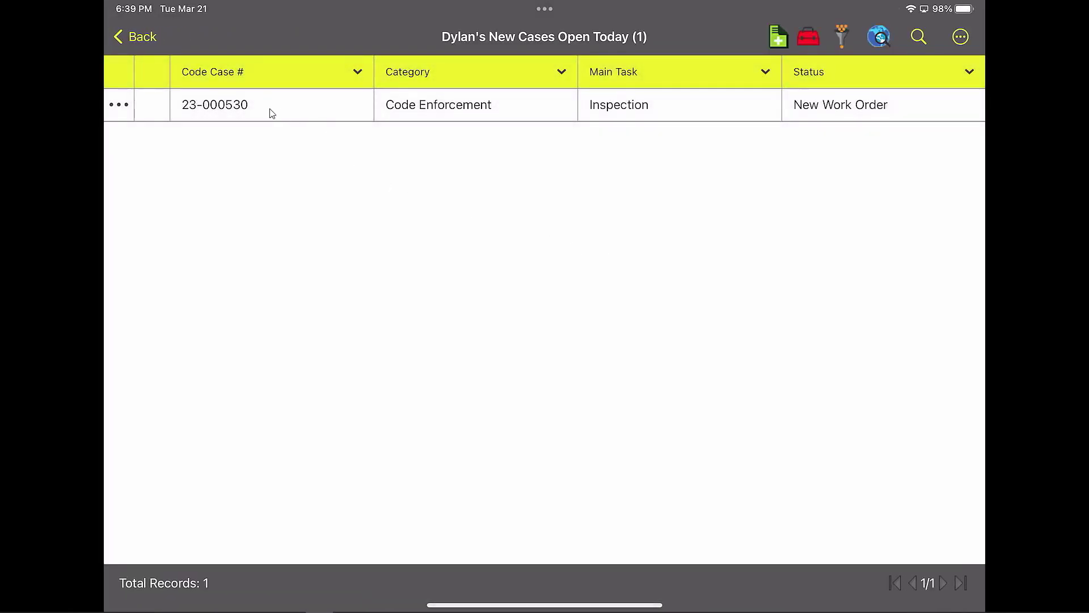
pyautogui.click(271, 112)
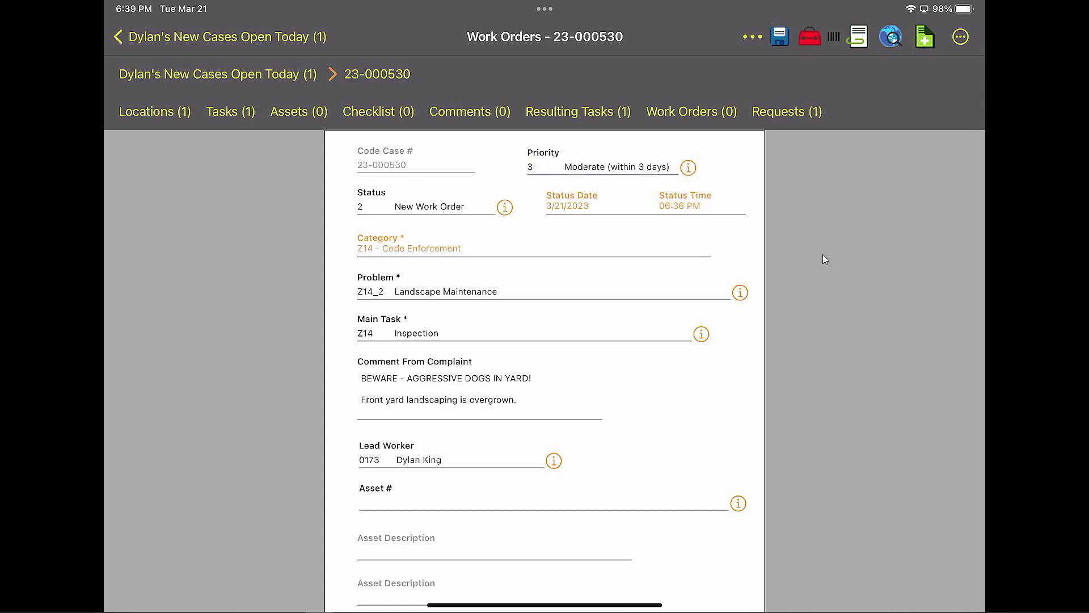
pyautogui.click(422, 185)
pyautogui.click(429, 210)
pyautogui.click(449, 464)
pyautogui.scroll(-1, 451, 467)
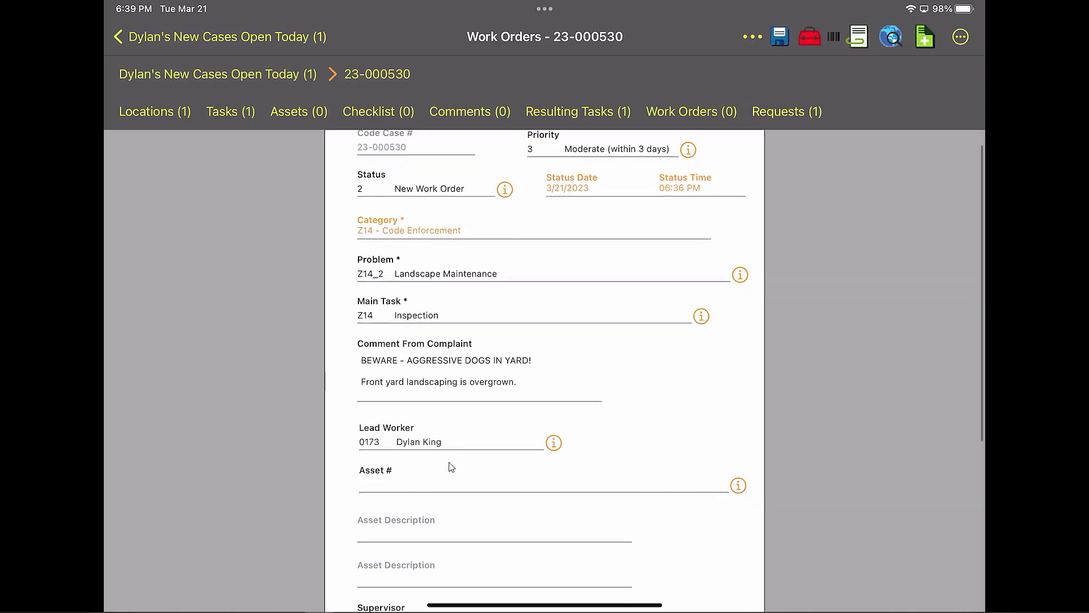
pyautogui.scroll(-5, 450, 465)
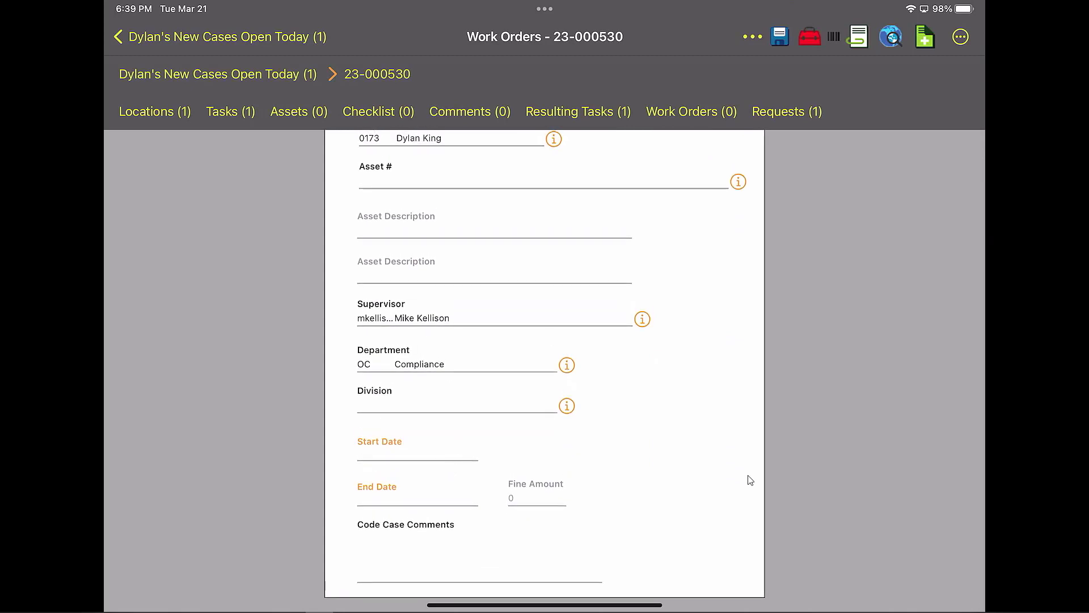
pyautogui.click(395, 182)
pyautogui.scroll(5, 682, 439)
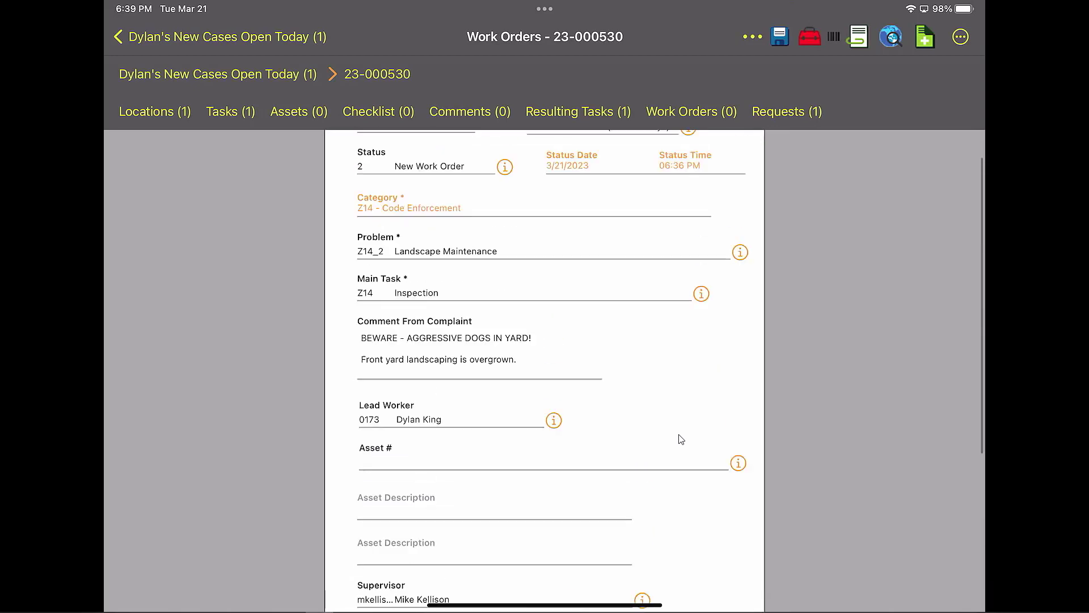
pyautogui.click(896, 45)
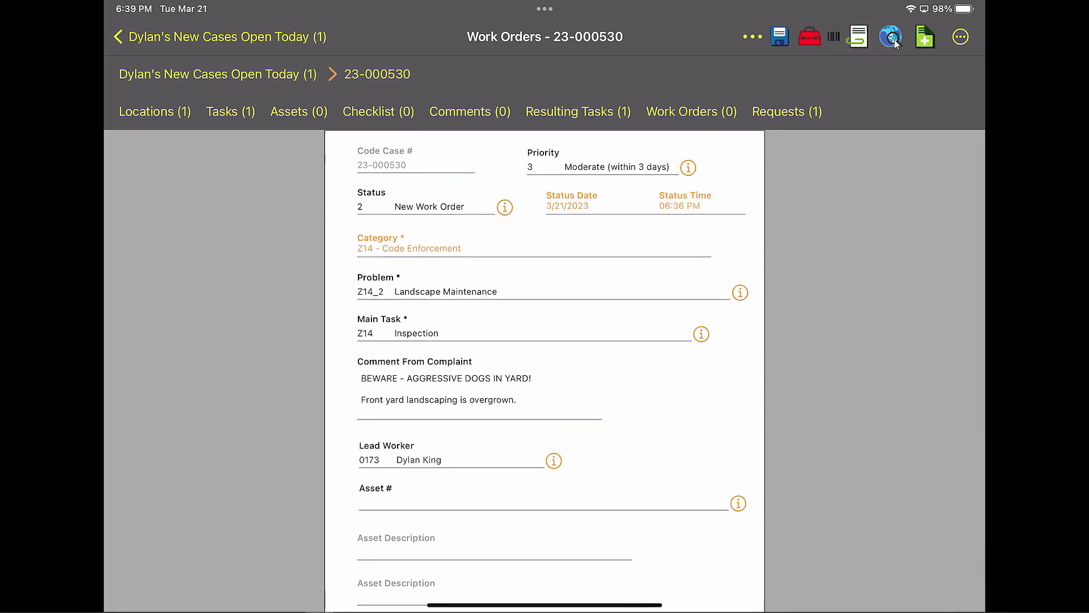
pyautogui.click(894, 40)
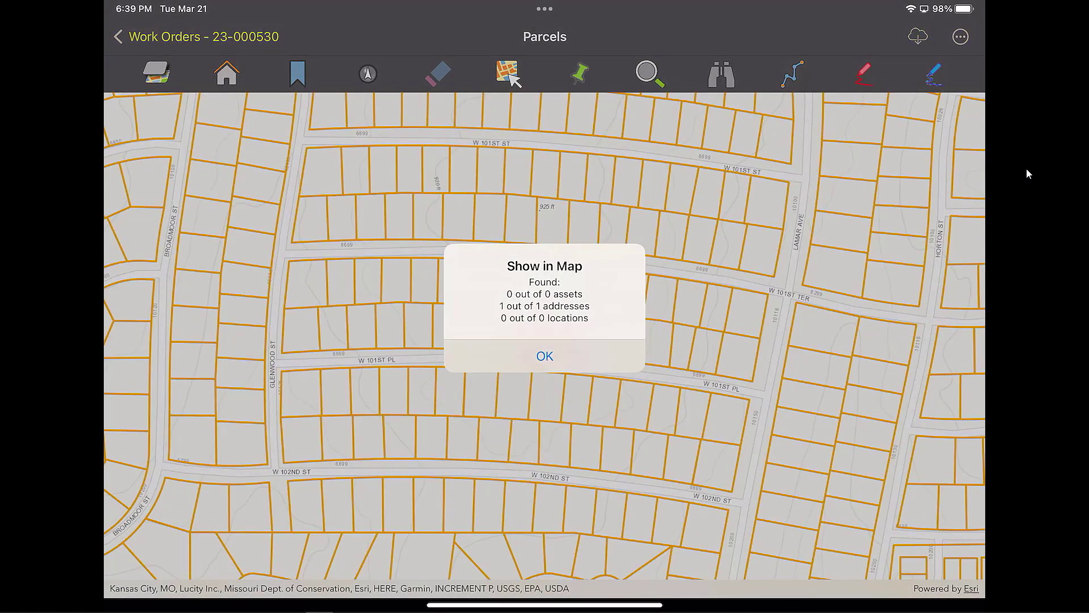
pyautogui.press('Return')
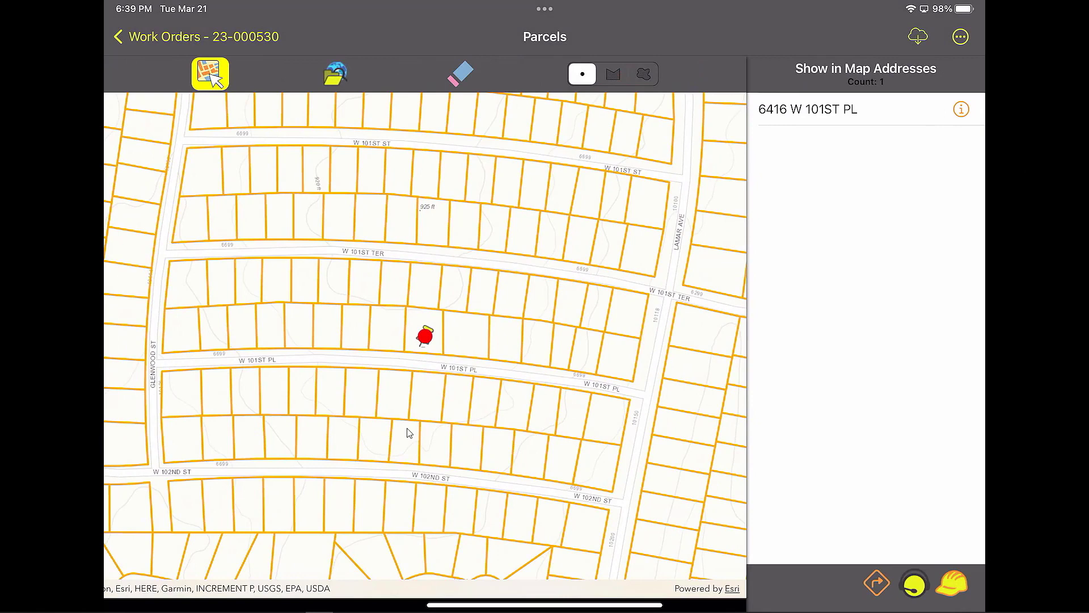
pyautogui.click(786, 128)
pyautogui.scroll(3, 426, 339)
pyautogui.scroll(2, 426, 338)
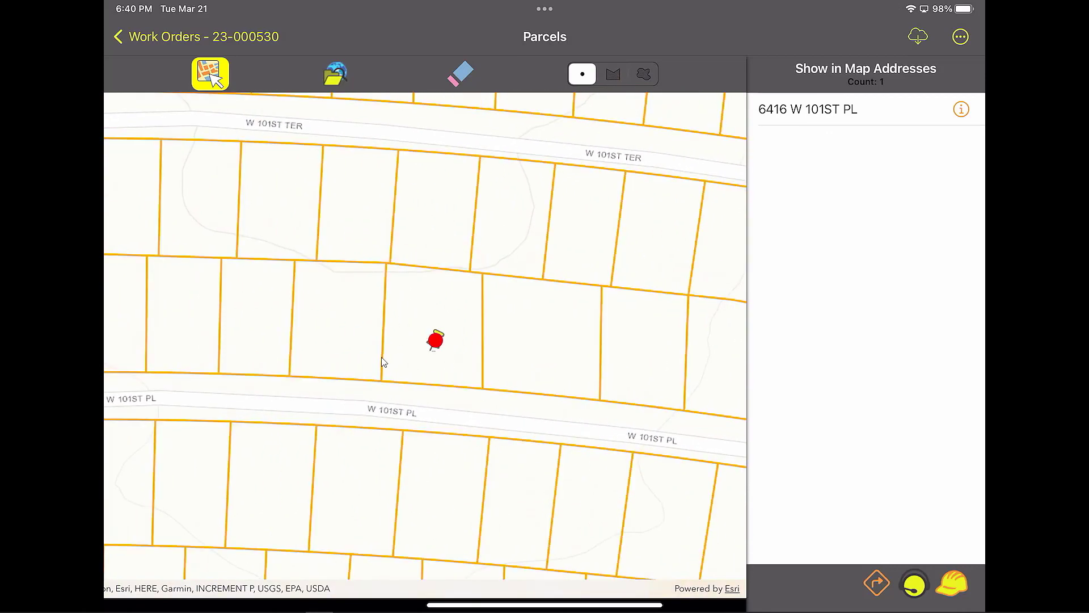
# - Select the parcel under the pin and view its attributes
pyautogui.click(414, 311)
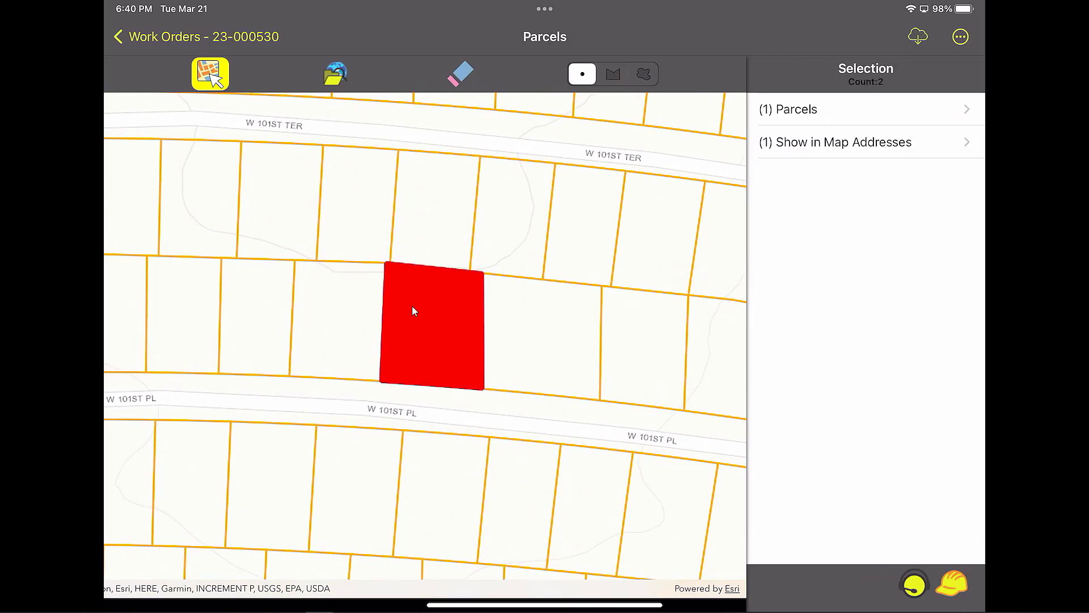
pyautogui.click(968, 110)
pyautogui.click(966, 110)
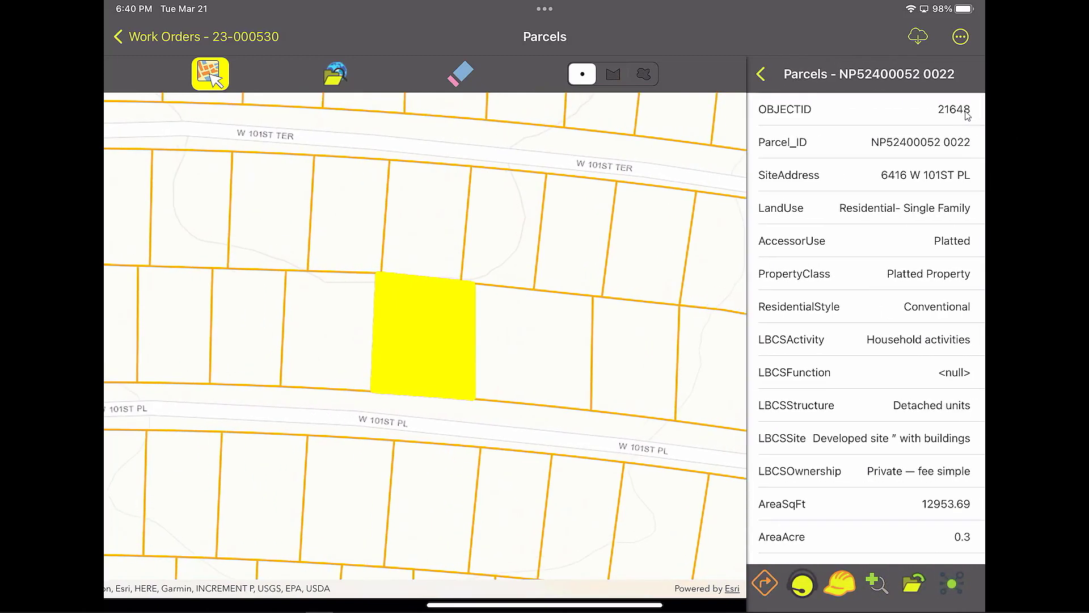
pyautogui.scroll(-5, 968, 115)
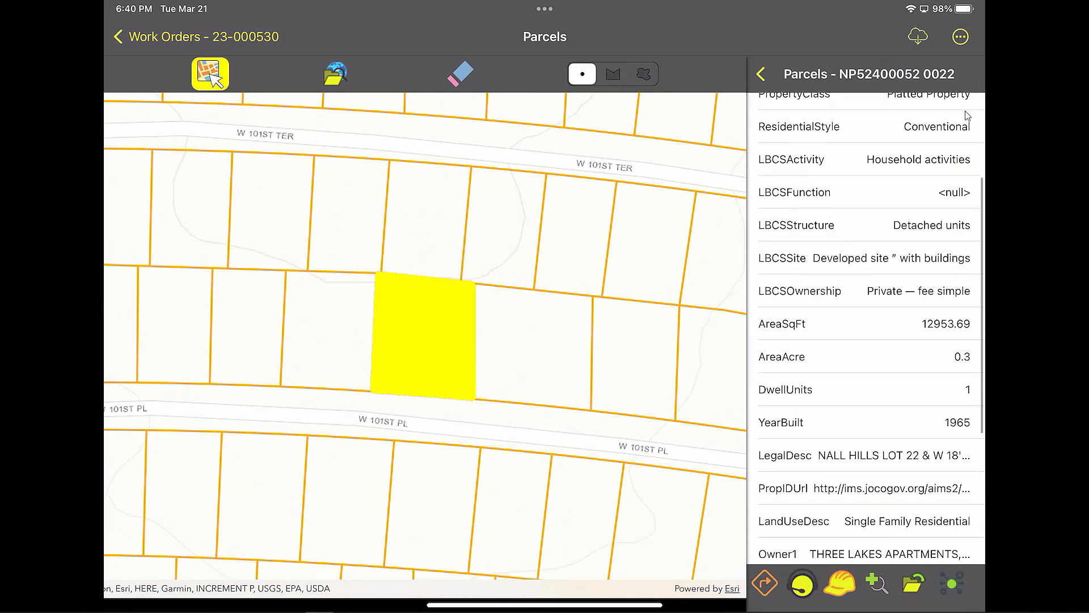
pyautogui.scroll(2, 967, 115)
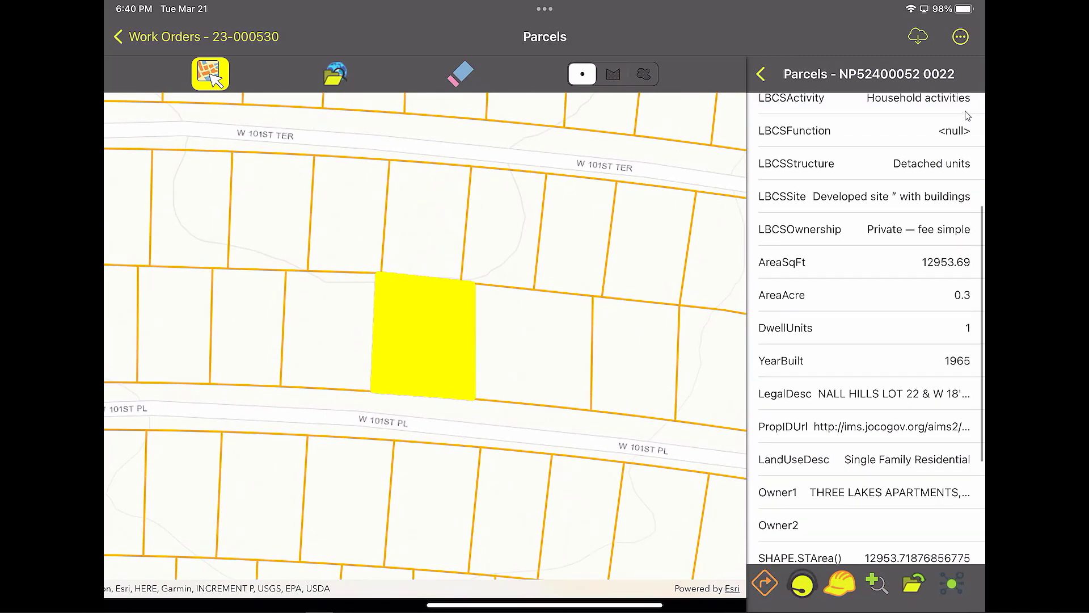
pyautogui.scroll(1, 967, 114)
pyautogui.scroll(3, 967, 115)
pyautogui.scroll(1, 966, 115)
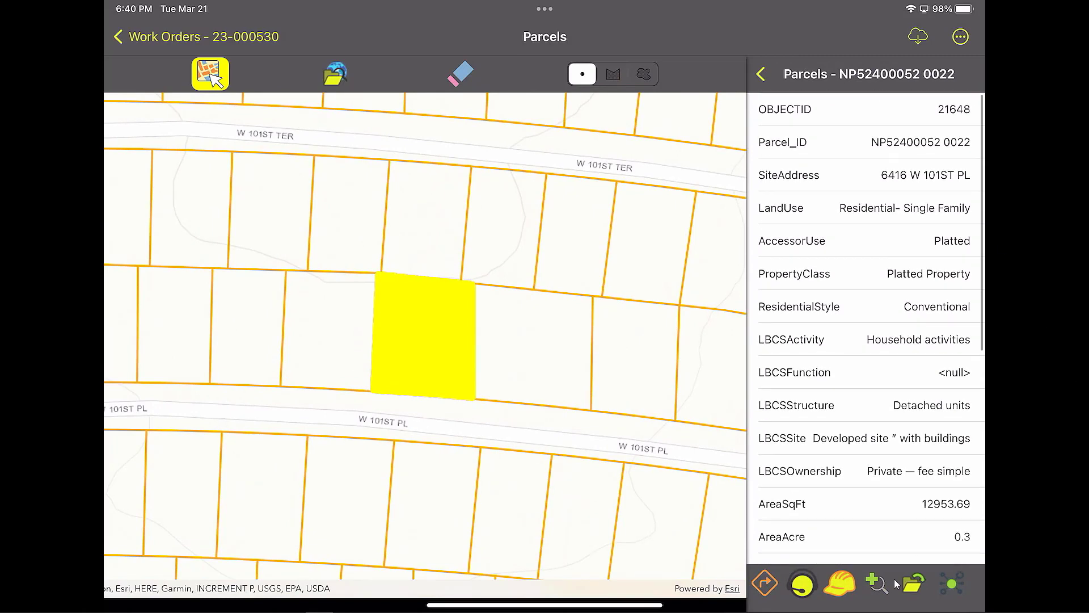
pyautogui.click(844, 584)
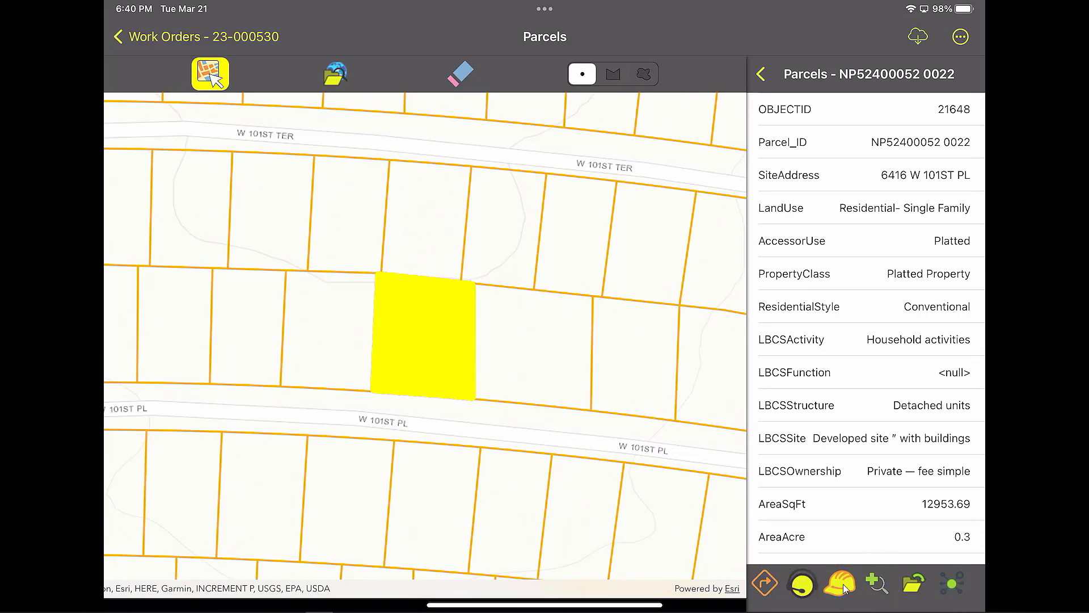
pyautogui.click(844, 583)
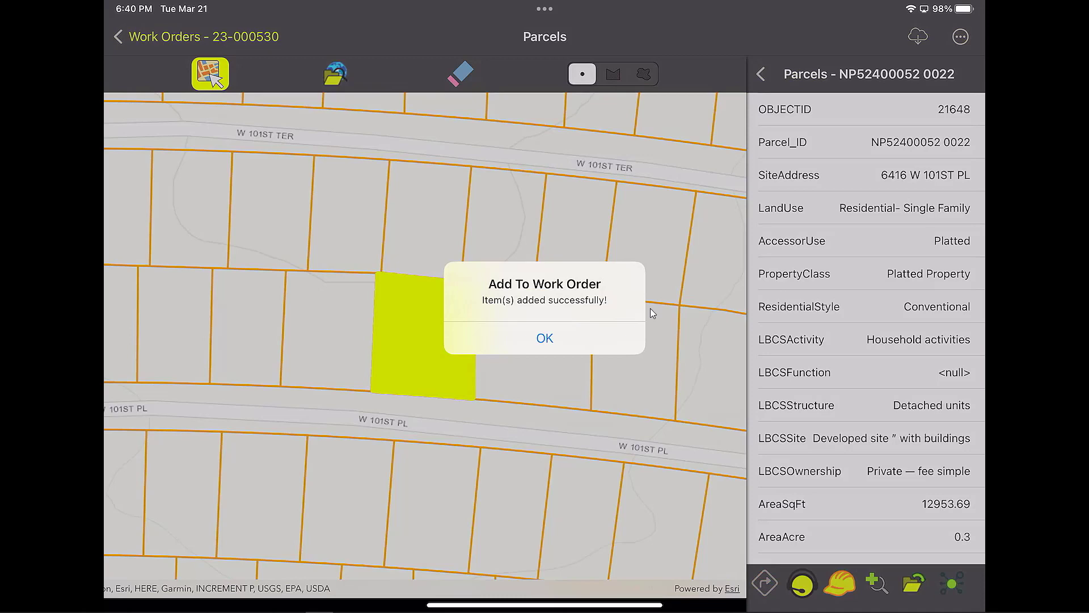
pyautogui.press('Return')
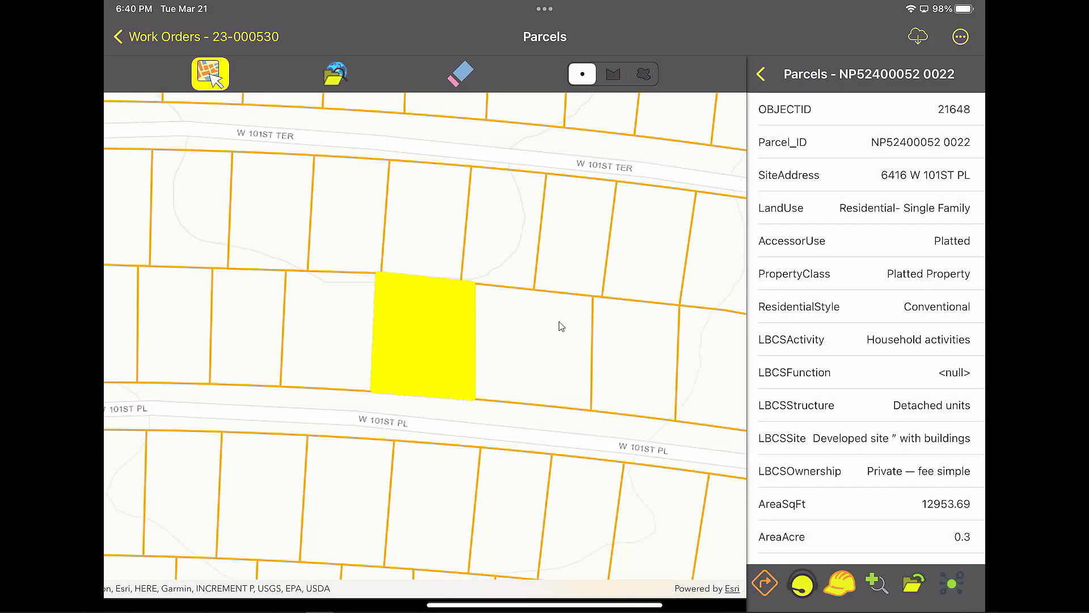
pyautogui.press('Escape')
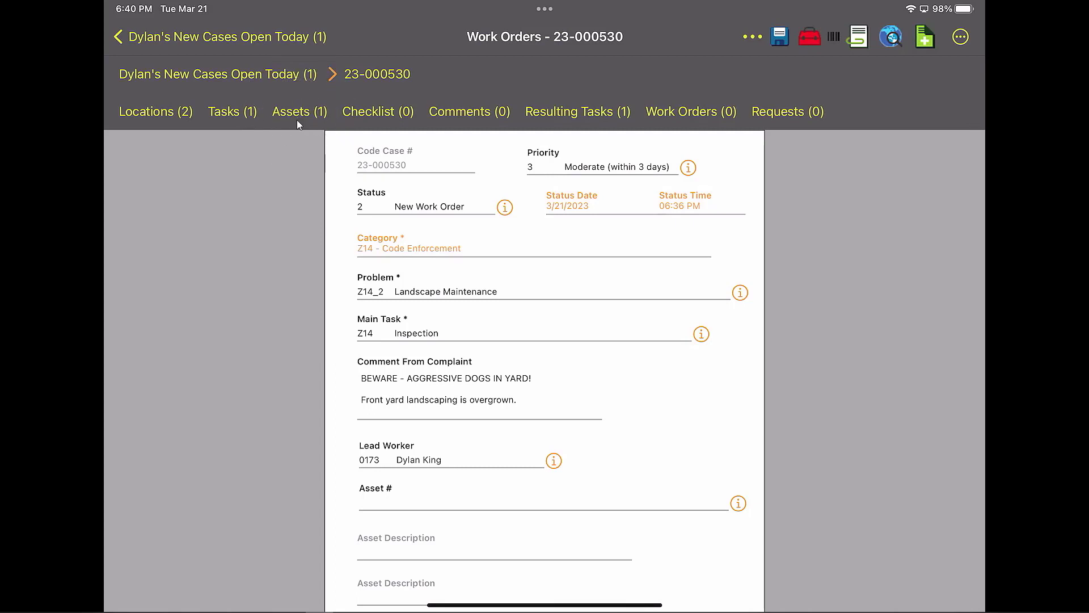
pyautogui.click(297, 121)
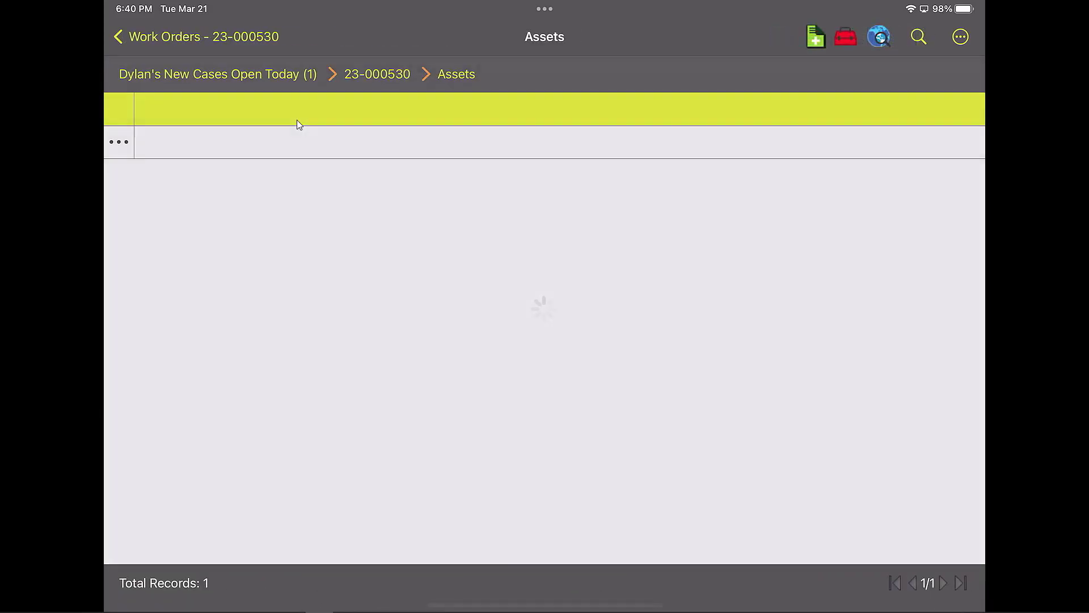
pyautogui.press('Escape')
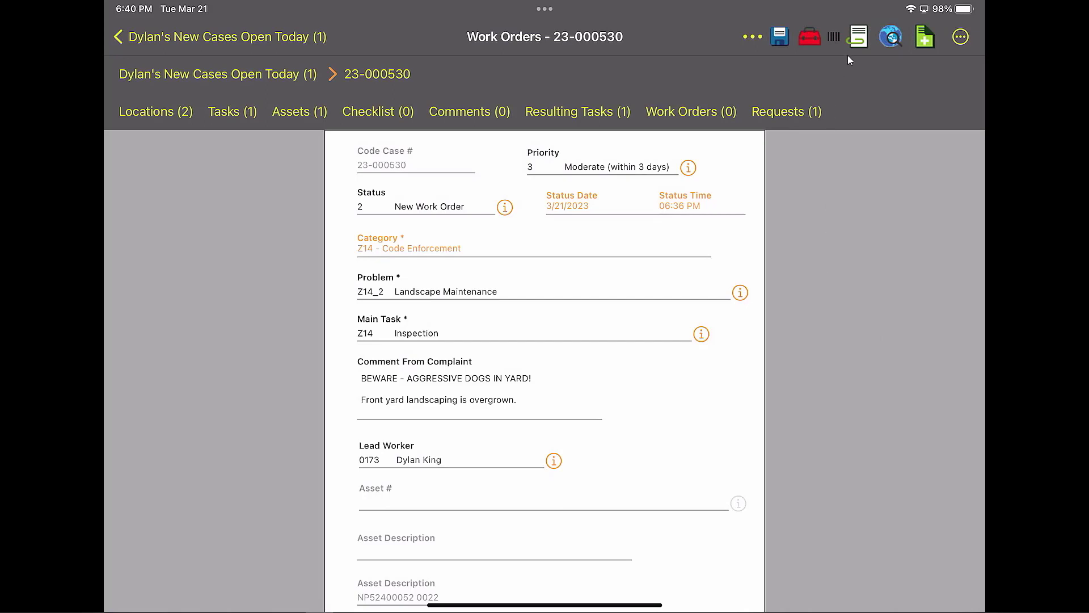
# - Save a front-yard photo captioned 'Dead grass in front yard' to the case documents
pyautogui.click(858, 40)
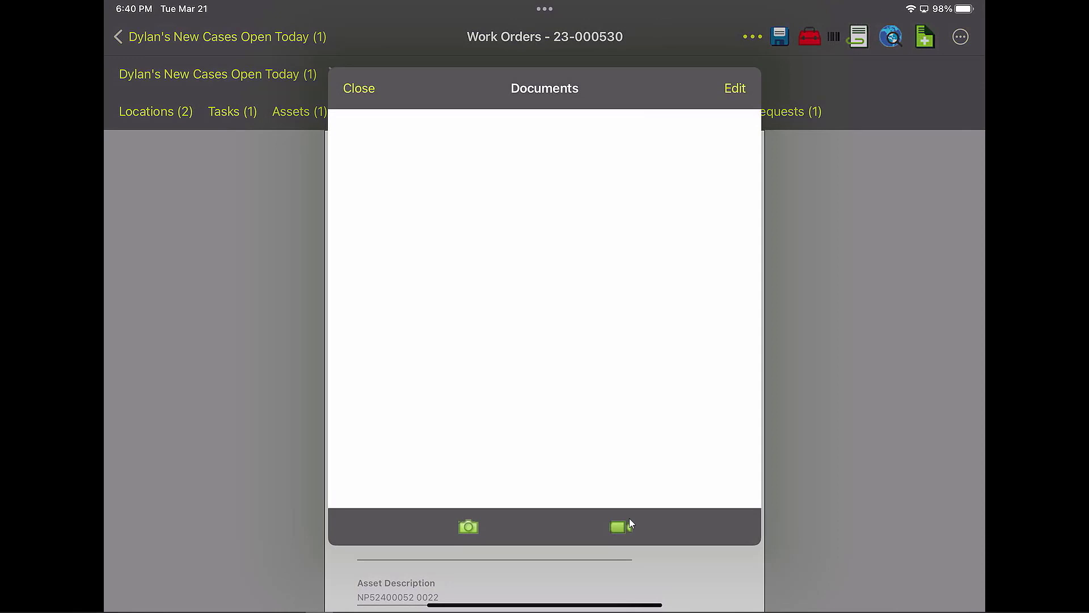
pyautogui.click(629, 520)
pyautogui.click(455, 519)
pyautogui.click(455, 520)
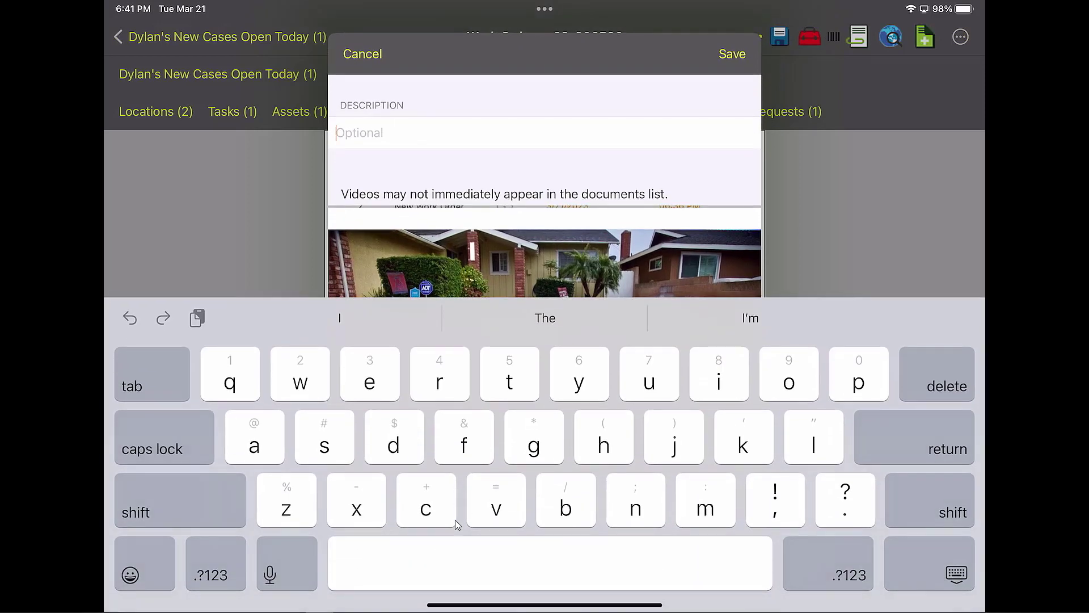
pyautogui.press('ctrl')
pyautogui.press('ctrl')
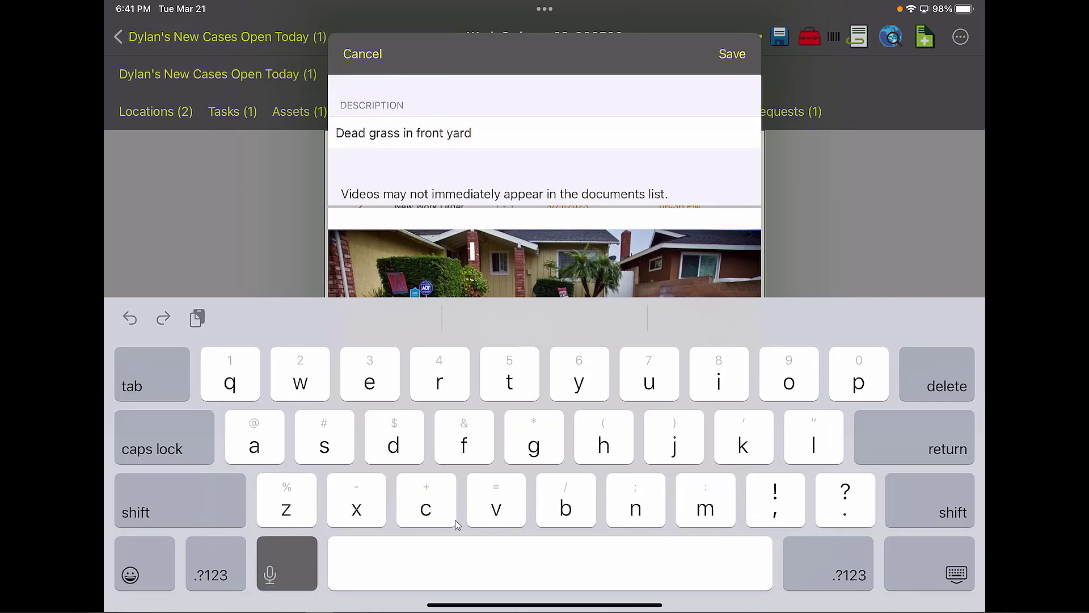
pyautogui.press('Return')
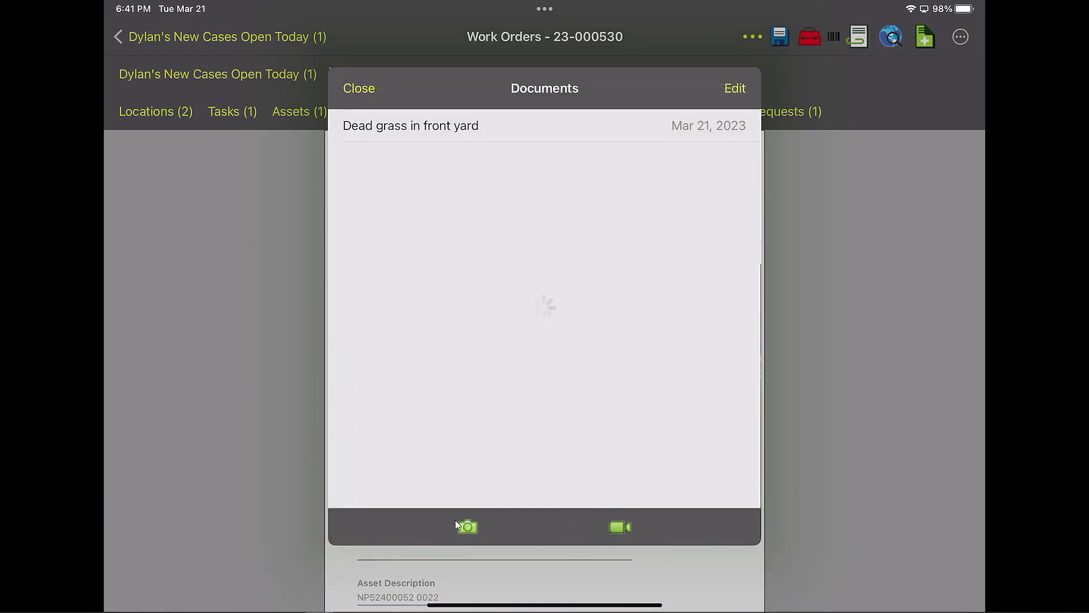
pyautogui.press('Escape')
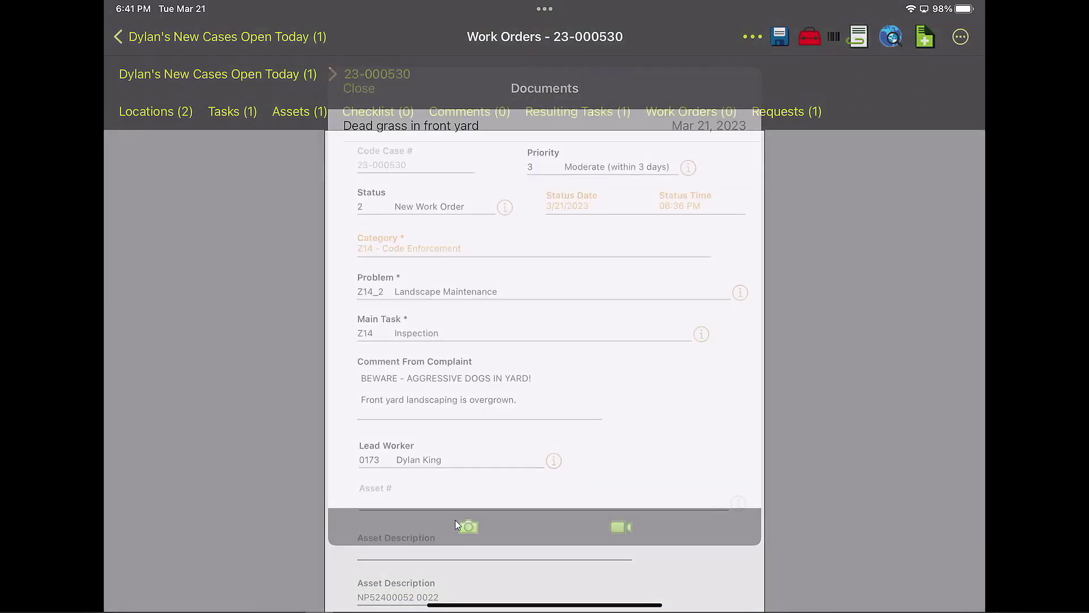
pyautogui.scroll(-5, 455, 525)
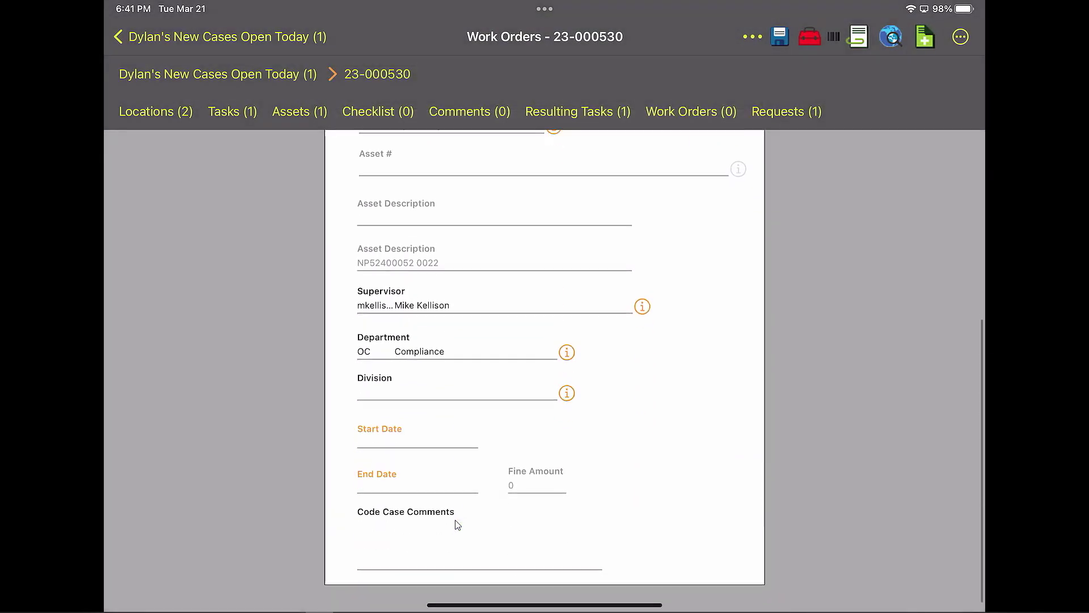
# - Dictate 'Front yard landscaping maintenance issues.' into Code Case Comments
pyautogui.click(456, 525)
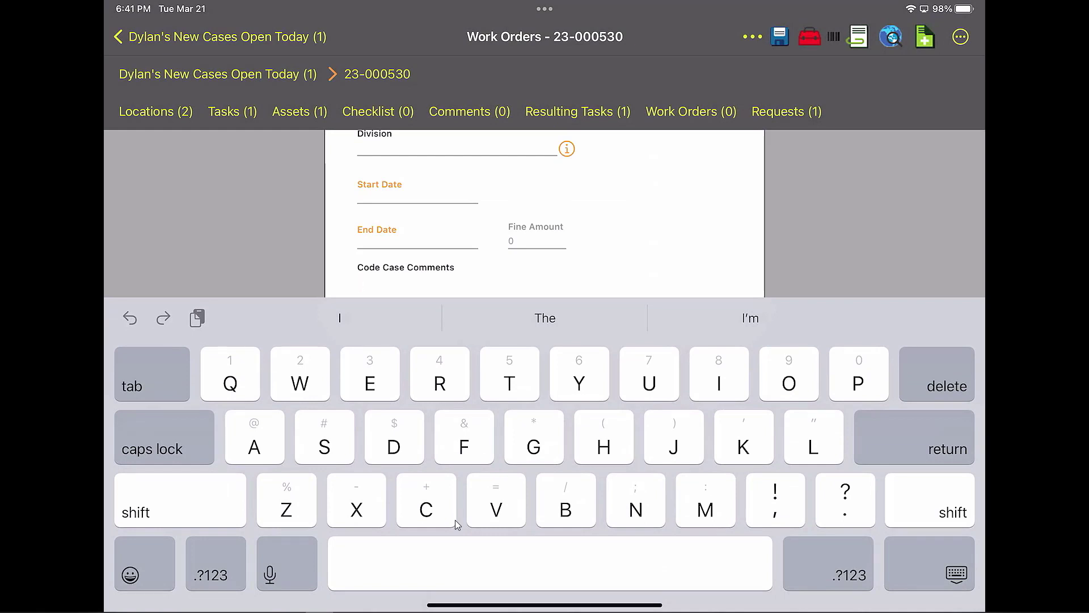
pyautogui.press('ctrl')
pyautogui.press('ctrl')
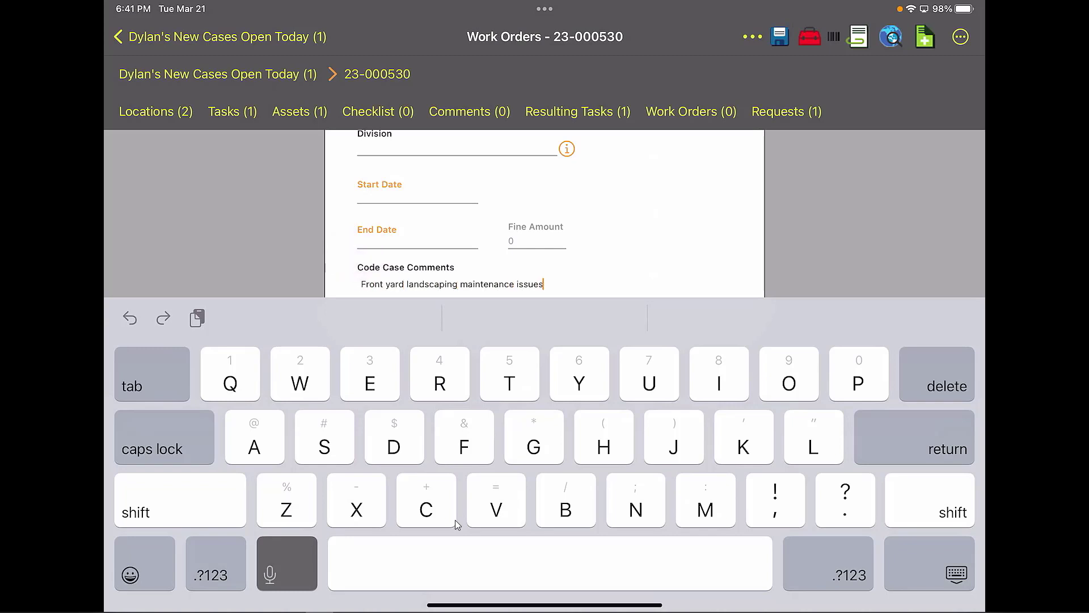
pyautogui.write('.')
pyautogui.press('Escape')
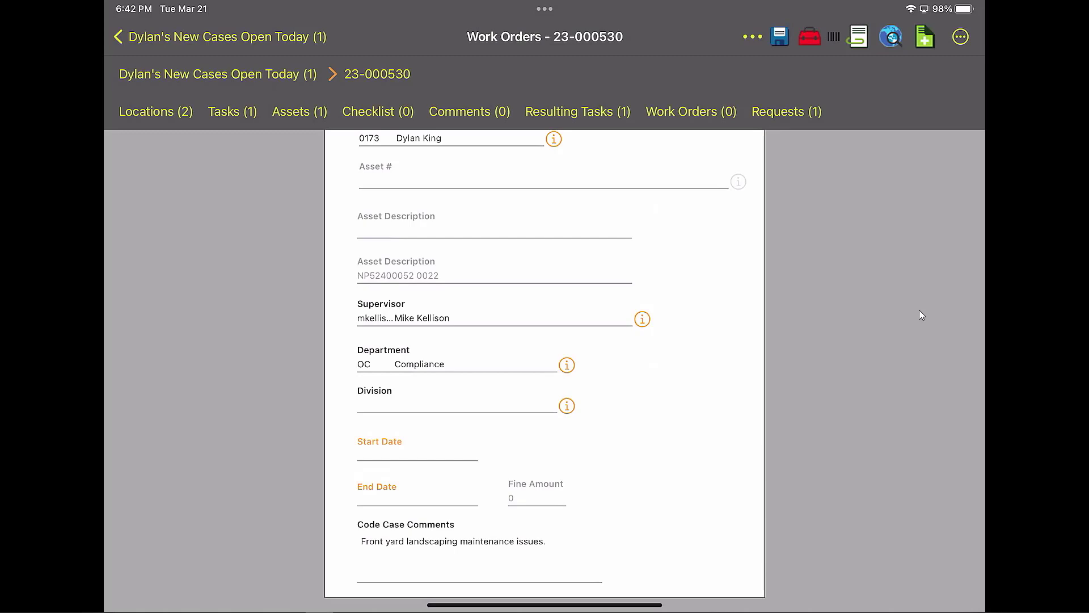
pyautogui.click(576, 111)
pyautogui.scroll(10, 979, 451)
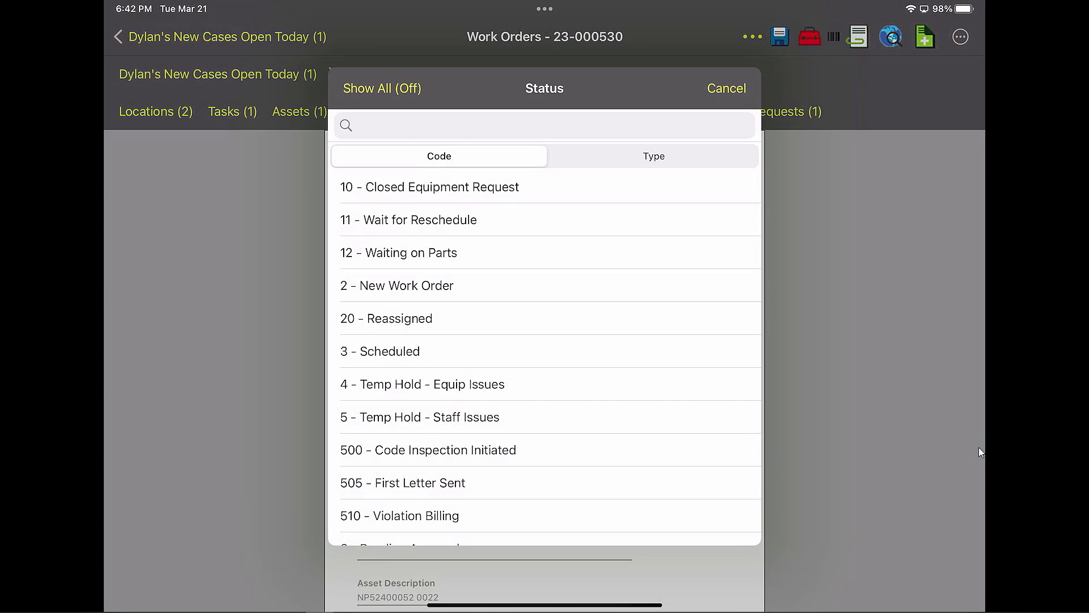
pyautogui.scroll(-5, 545, 357)
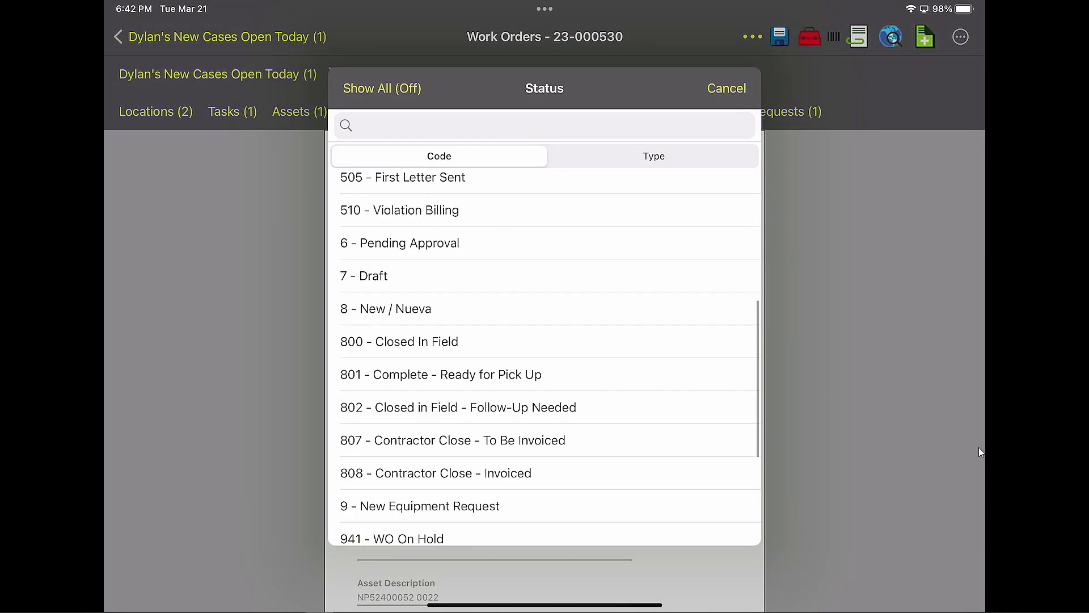
pyautogui.scroll(-5, 545, 358)
pyautogui.scroll(-2, 545, 357)
pyautogui.scroll(-3, 545, 358)
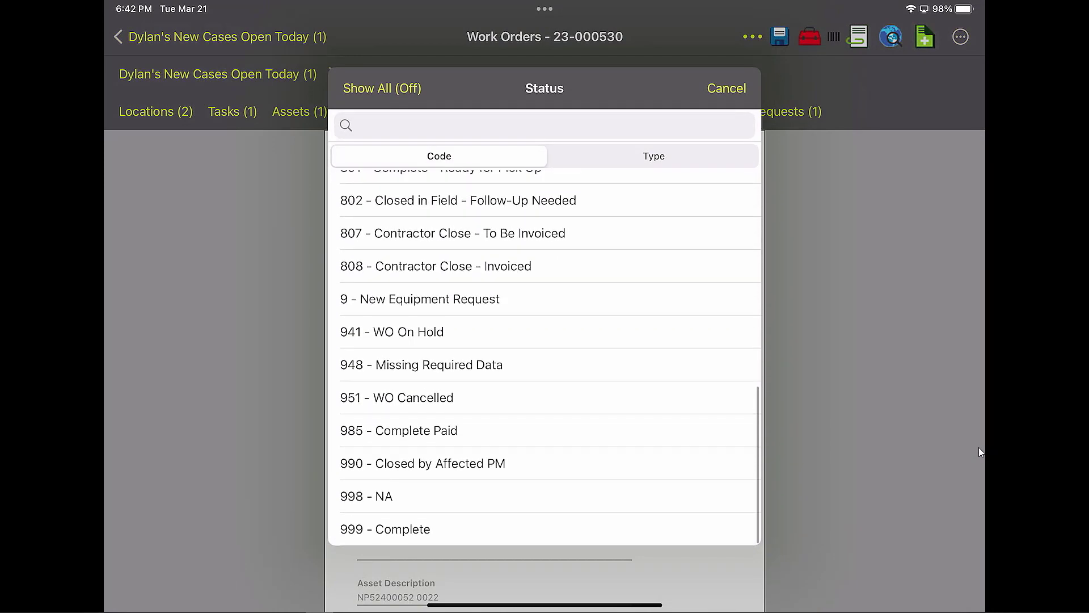
# - Mark case 23-000530 as 999 - Complete with start and end dates 3/21/2023, then save
pyautogui.click(392, 525)
pyautogui.scroll(-5, 978, 447)
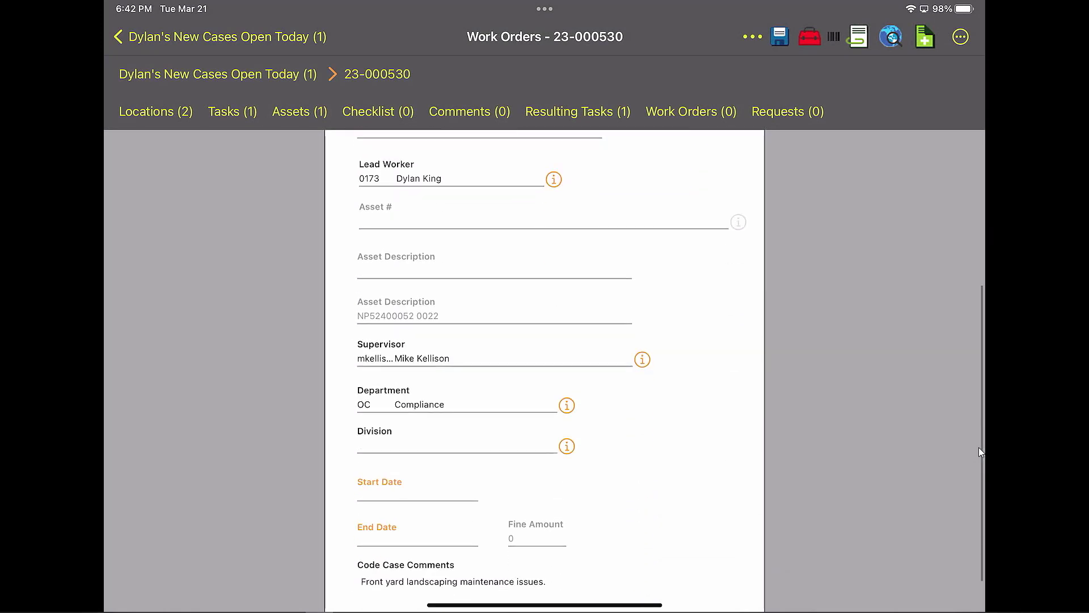
pyautogui.click(417, 449)
pyautogui.click(519, 247)
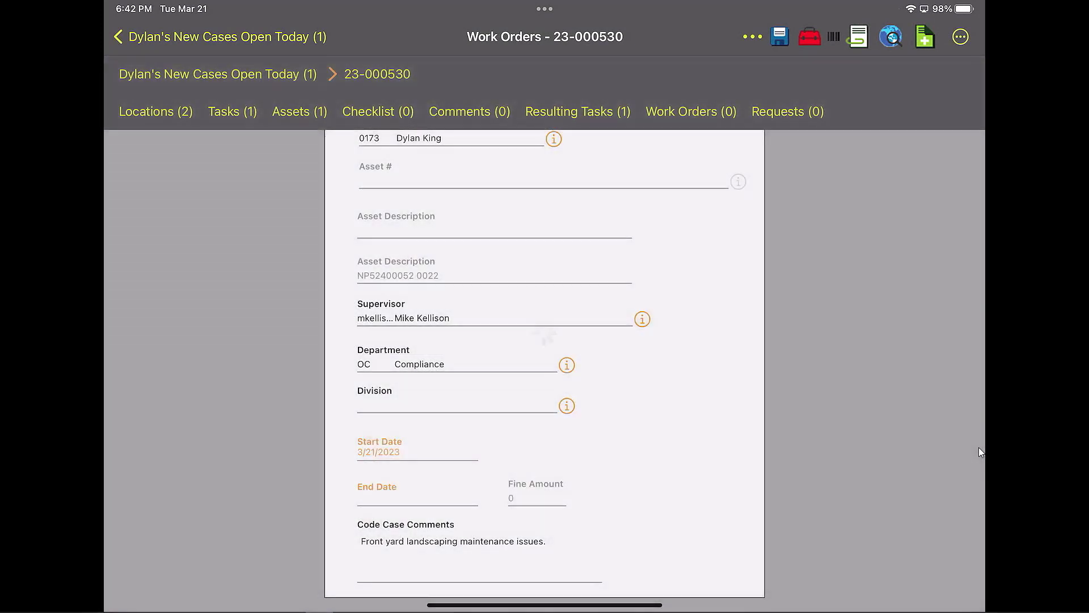
pyautogui.click(417, 493)
pyautogui.click(518, 289)
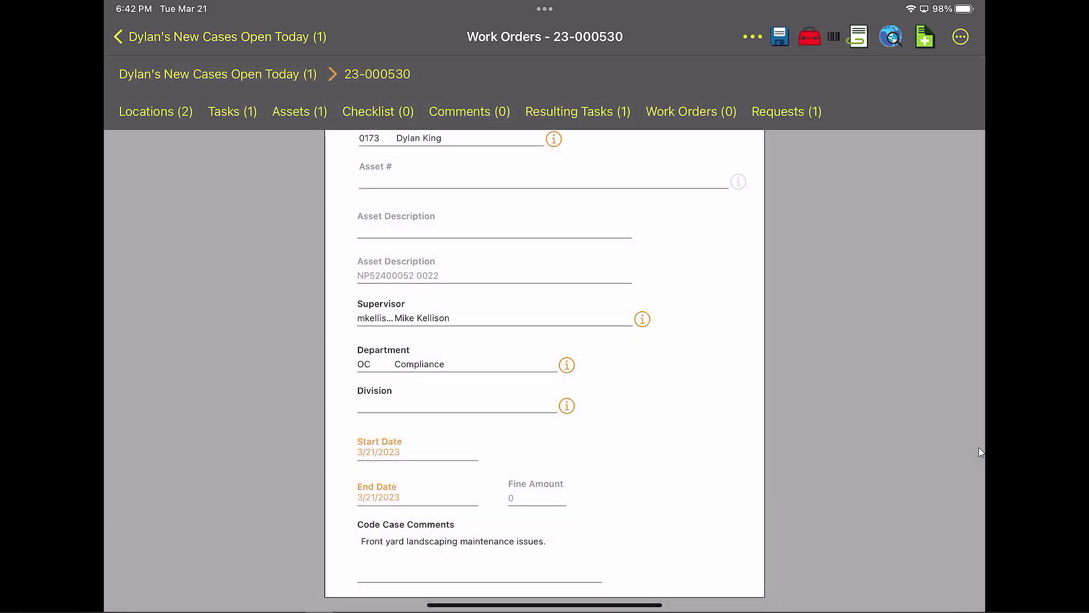
pyautogui.click(780, 36)
pyautogui.click(590, 120)
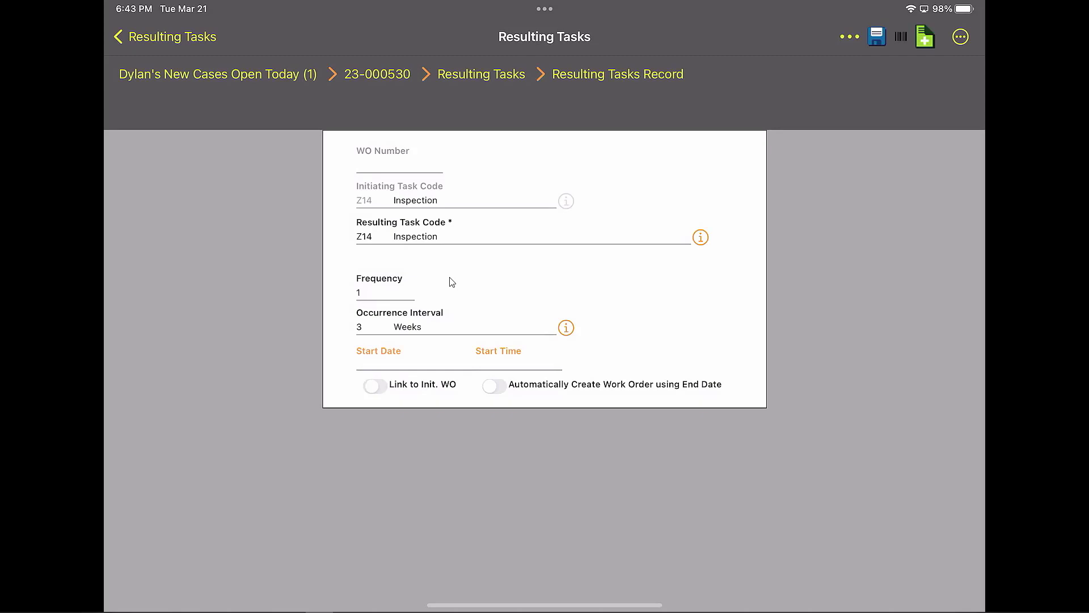
# - Link the follow-up Inspection task to the initiating work order and save it
pyautogui.click(373, 386)
pyautogui.press('super+s')
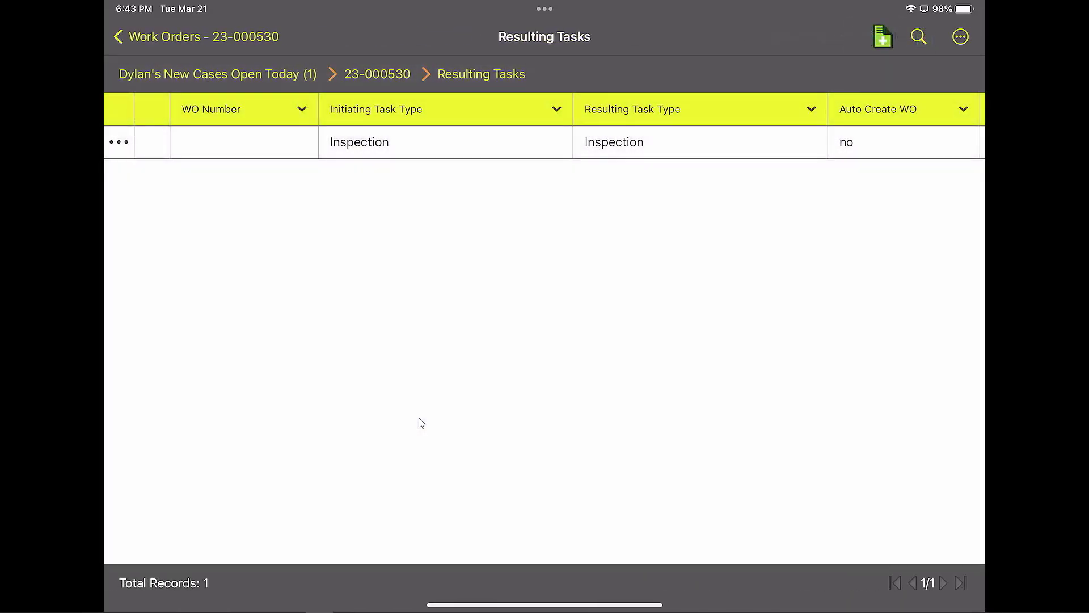
# - Create follow-up work order 23-000531 from the selected Inspection resulting task and open it
pyautogui.press('super+a')
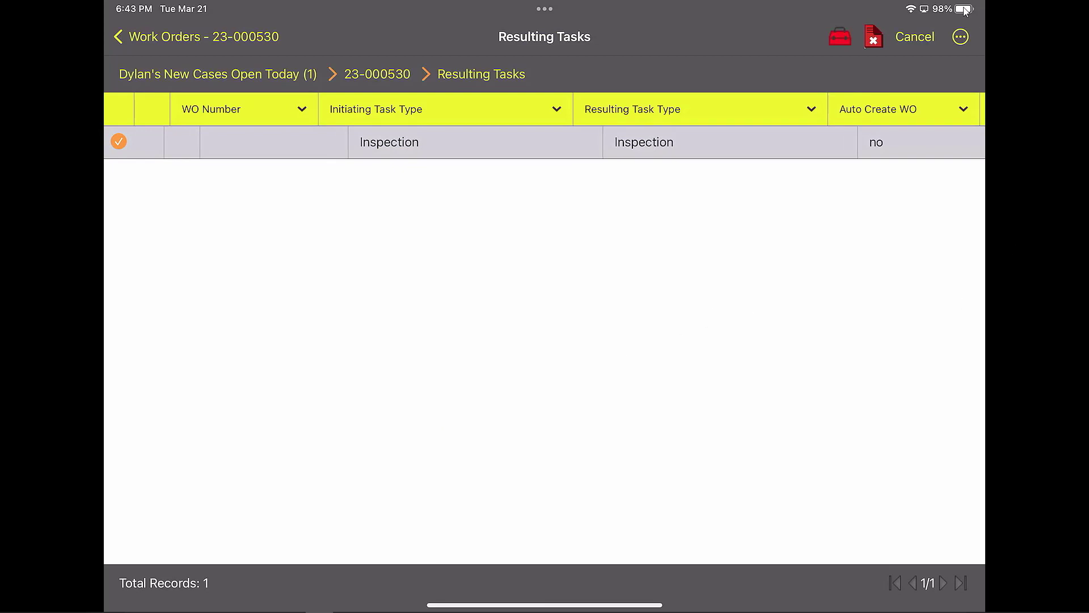
pyautogui.click(844, 41)
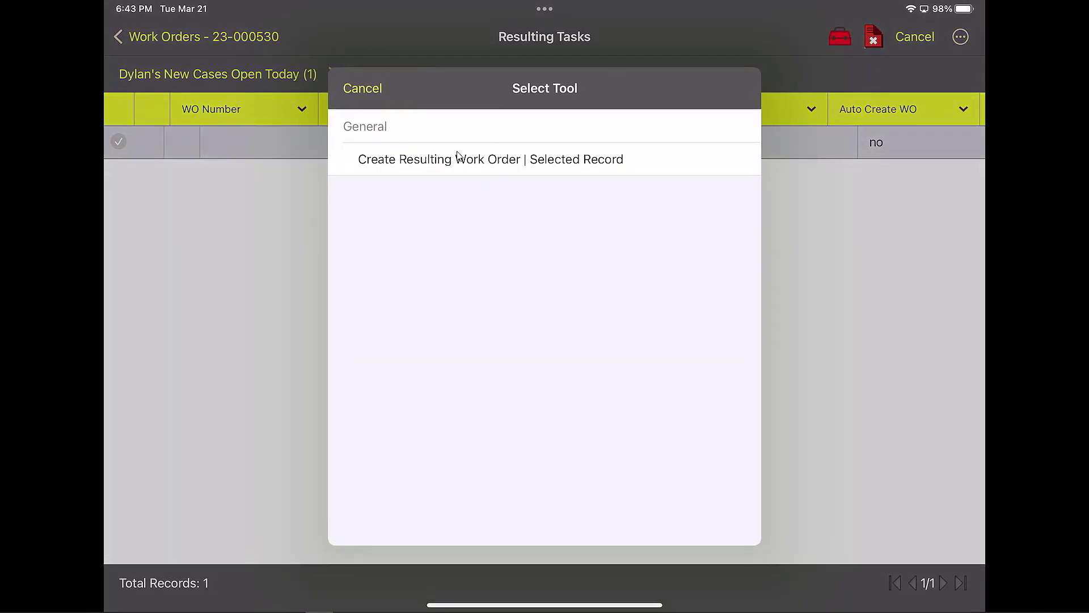
pyautogui.click(457, 156)
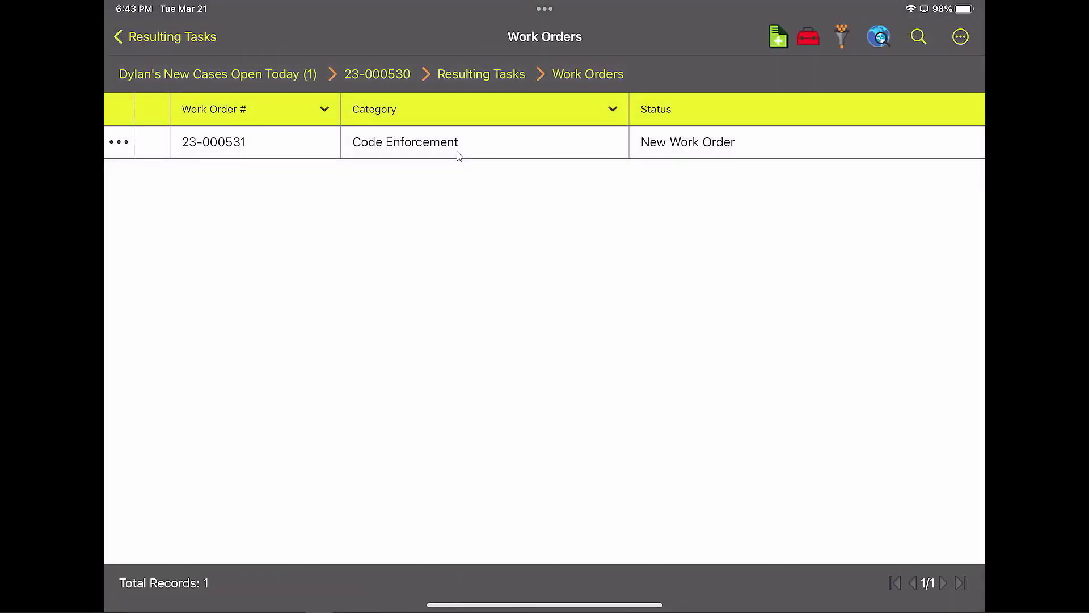
pyautogui.click(223, 143)
pyautogui.click(237, 151)
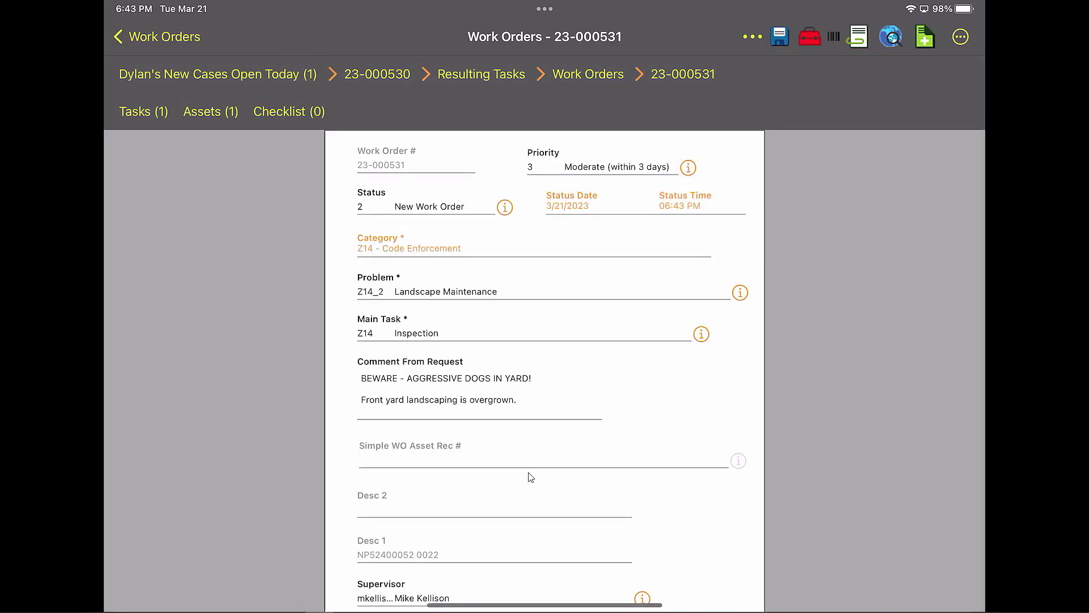
pyautogui.scroll(-5, 528, 474)
pyautogui.scroll(-3, 528, 474)
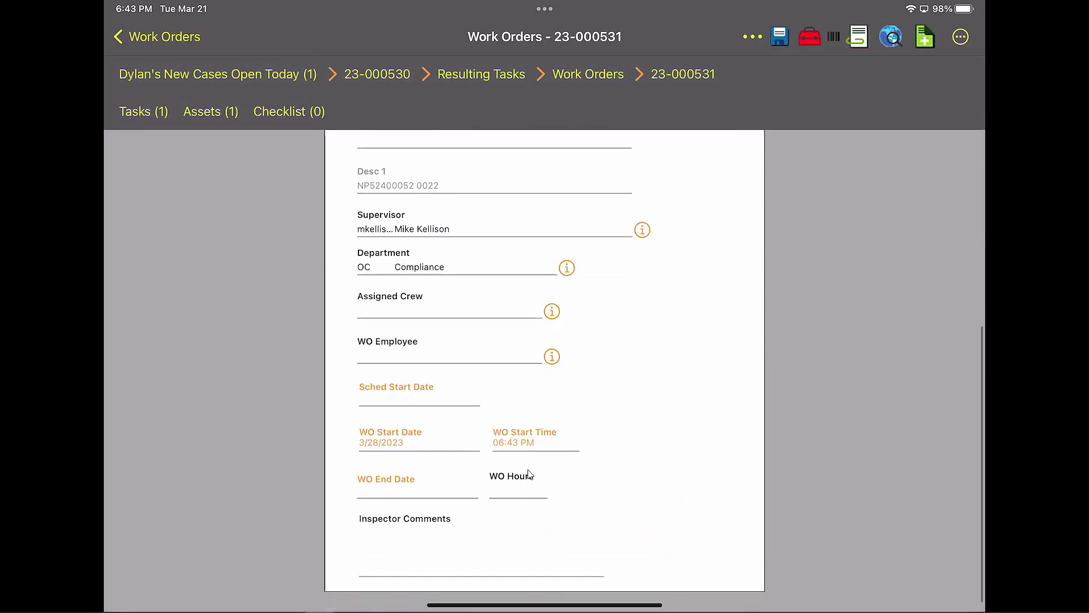
pyautogui.click(386, 460)
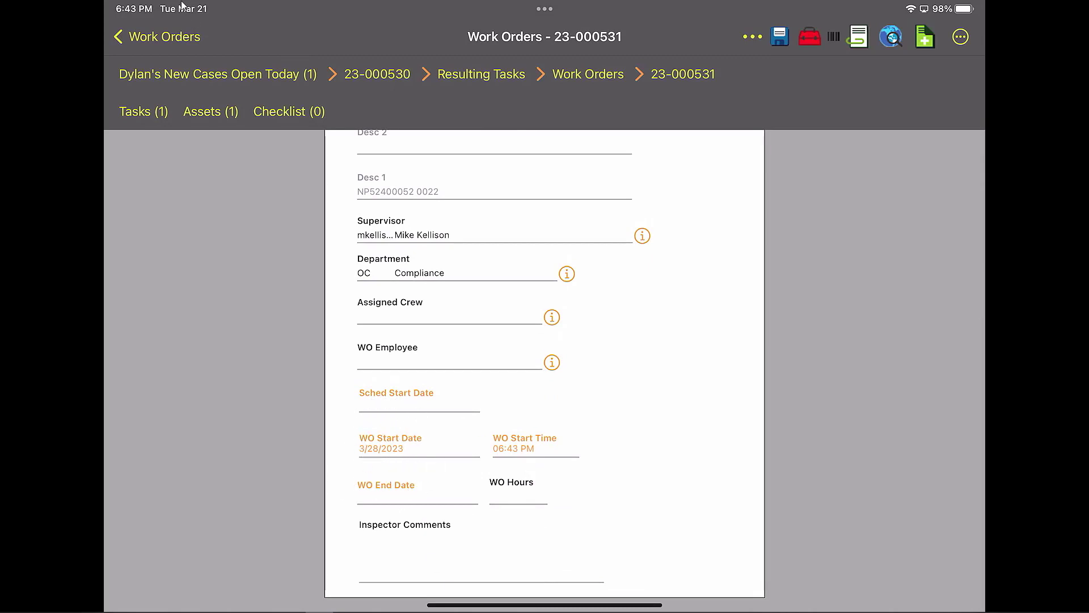
pyautogui.click(196, 15)
pyautogui.click(383, 76)
# - Return to case 23-000530 and show its Tasks (1) list with the 3/21/2023 Inspection
pyautogui.click(382, 76)
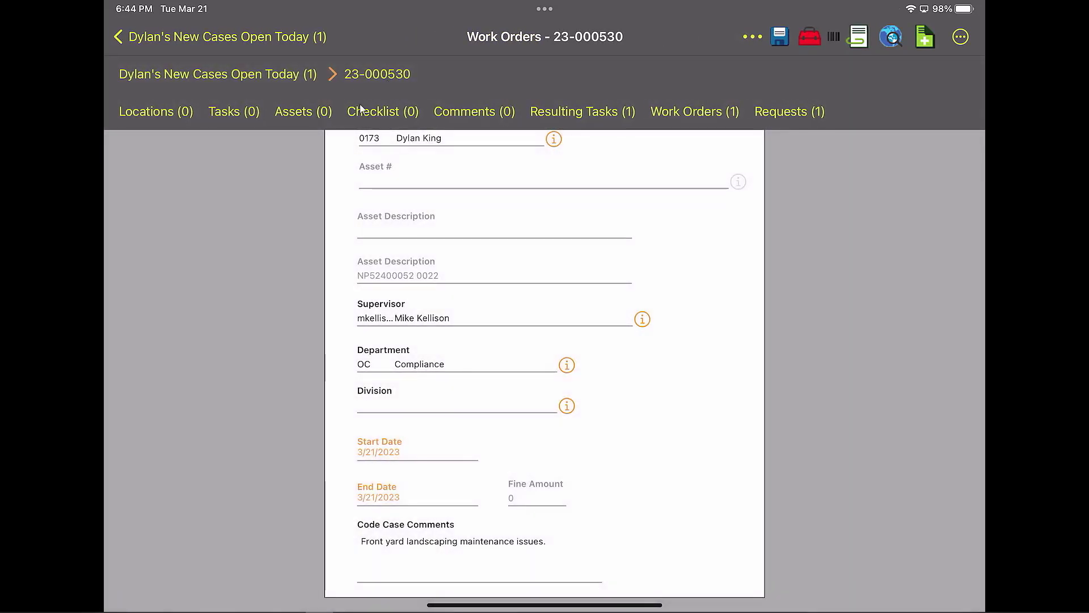
pyautogui.click(721, 118)
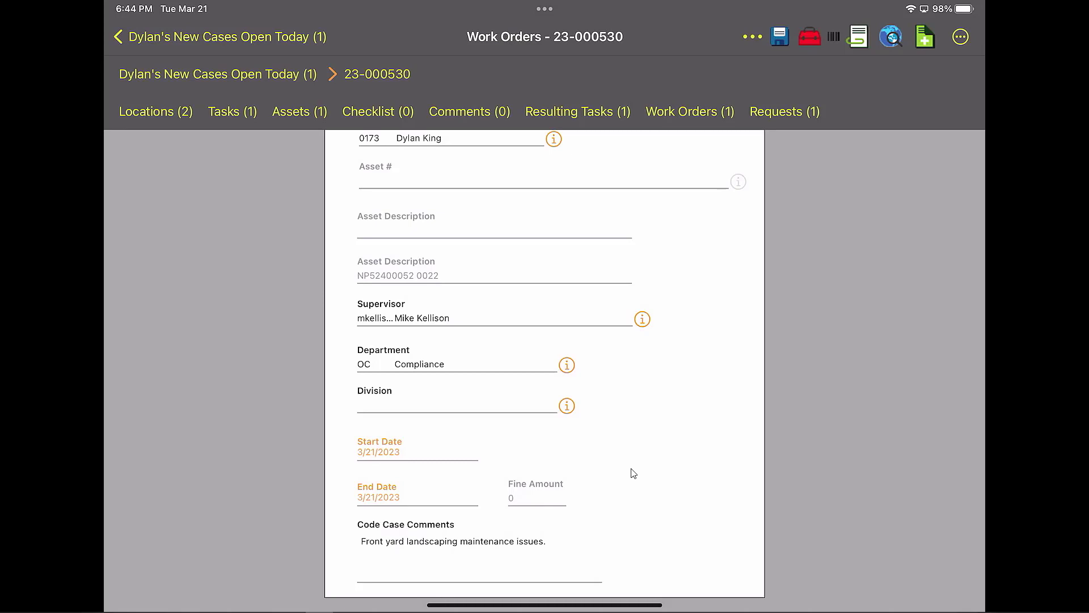
pyautogui.click(233, 110)
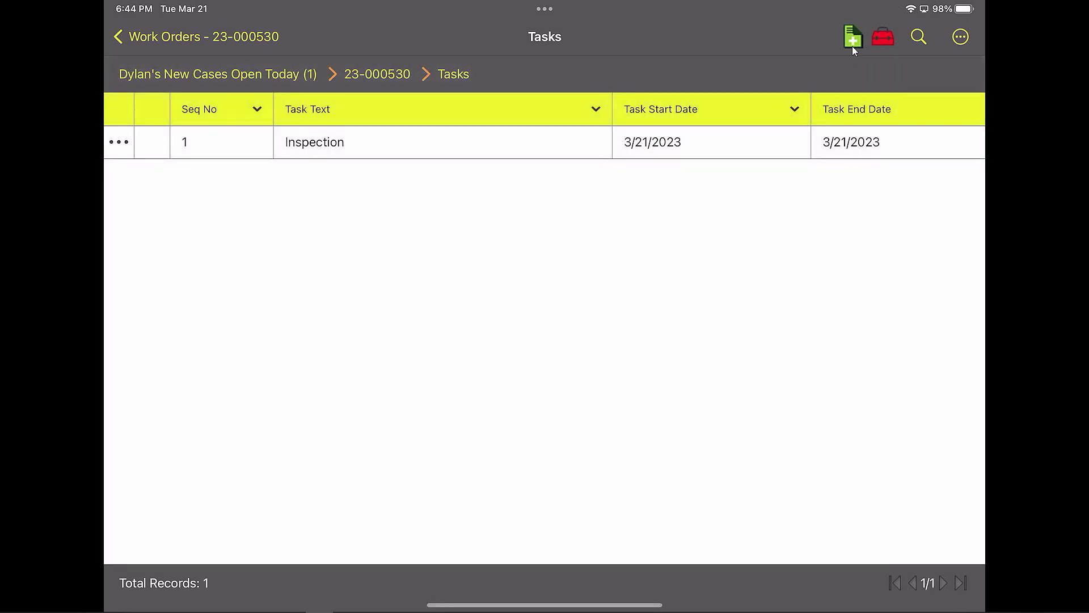
# - Add a Code Enforcement Violation Fine (Z15) task to case 23-000530 with fine amount 85
pyautogui.click(852, 47)
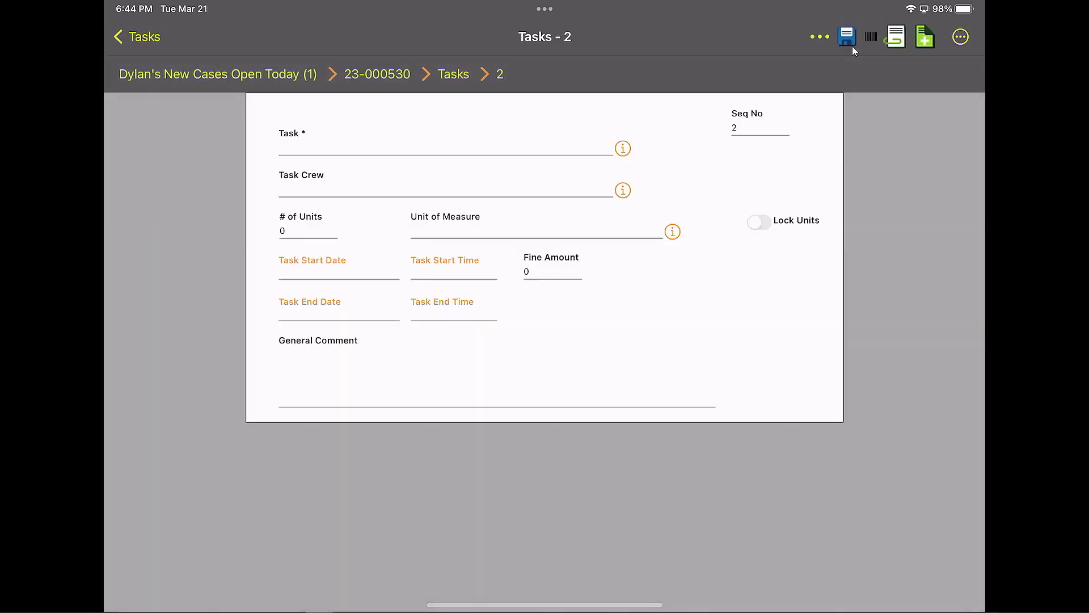
pyautogui.click(624, 148)
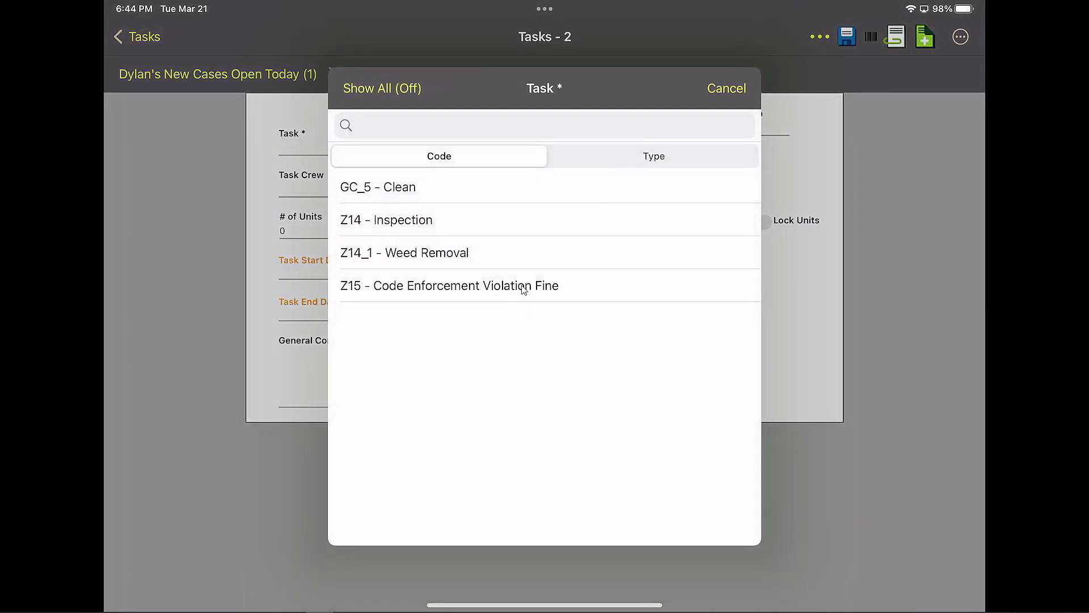
pyautogui.click(516, 286)
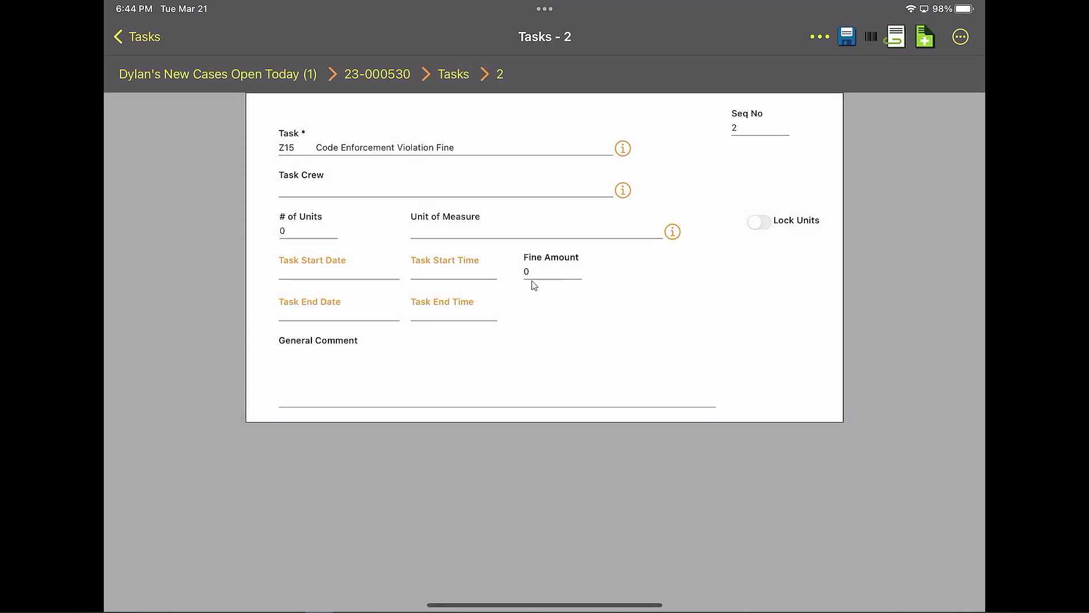
pyautogui.click(534, 273)
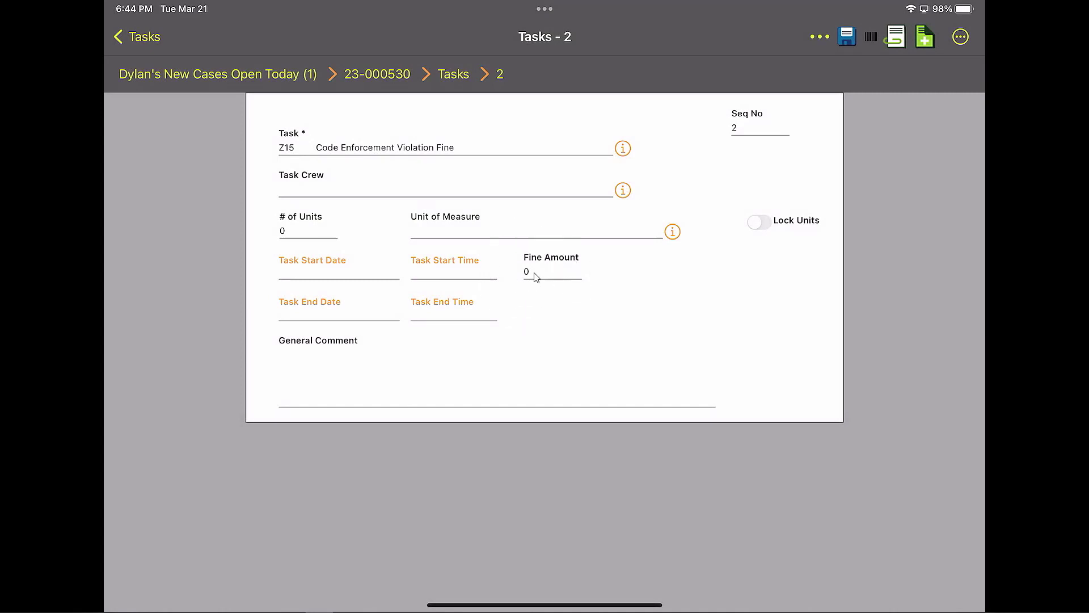
pyautogui.press('BackSpace')
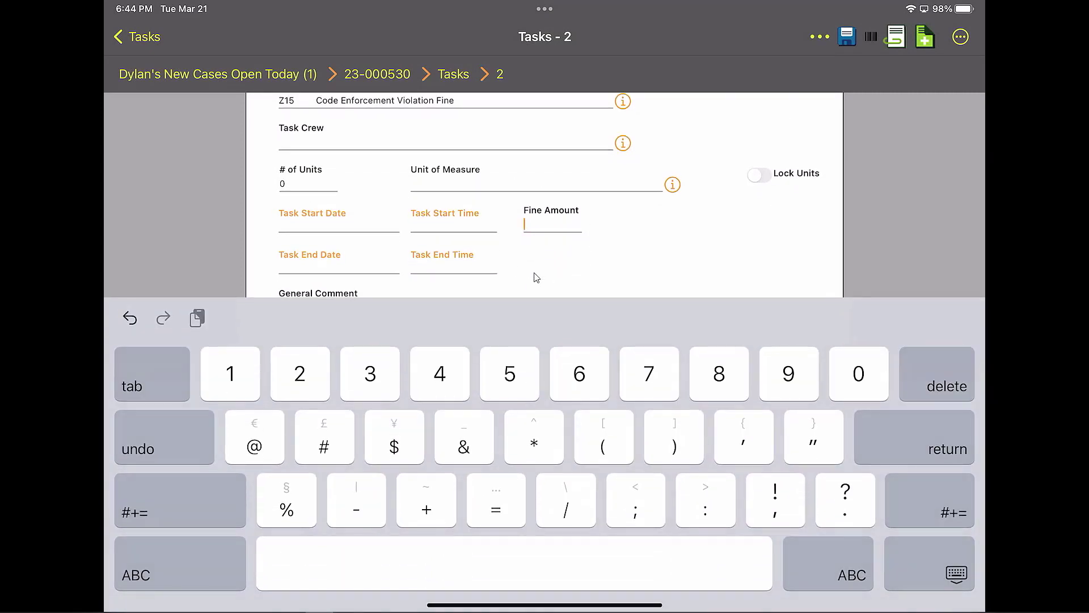
pyautogui.write('85')
pyautogui.click(537, 278)
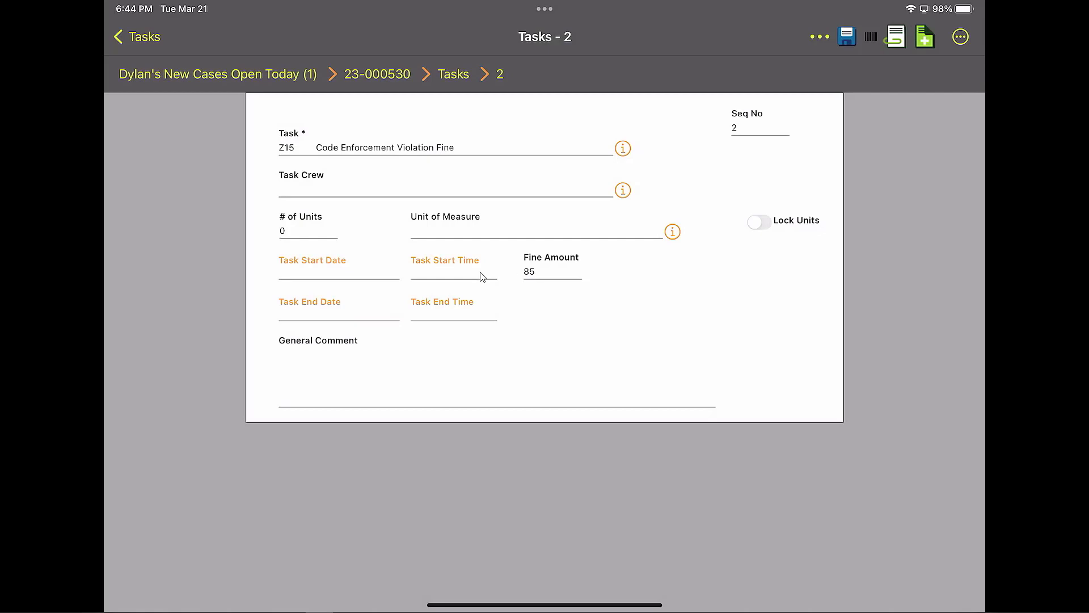
# - Date the violation fine task 3/21/2023 for both start and end, and save it
pyautogui.click(308, 278)
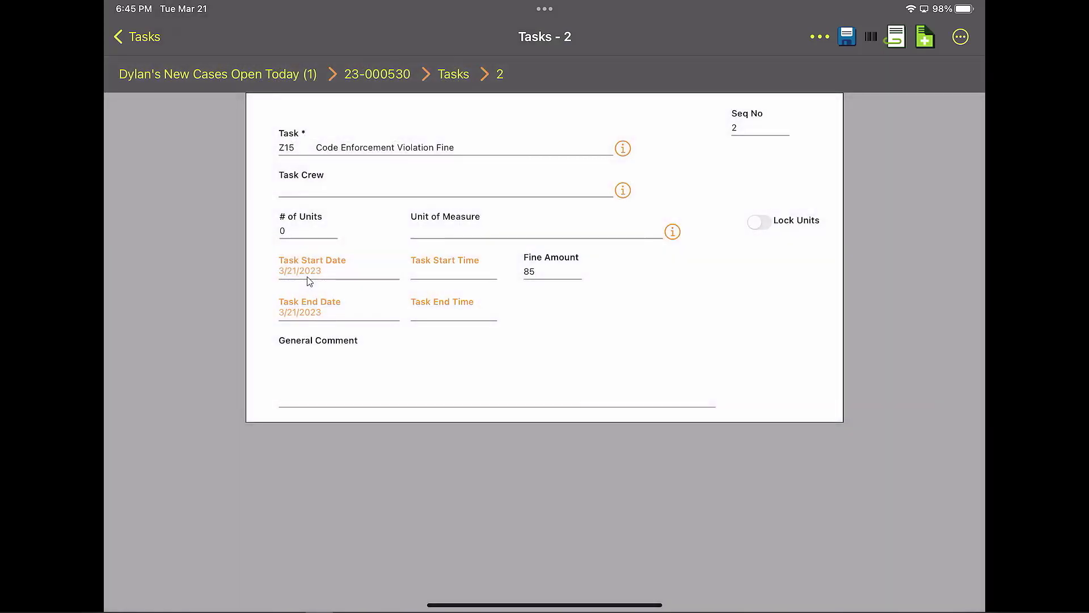
pyautogui.click(308, 281)
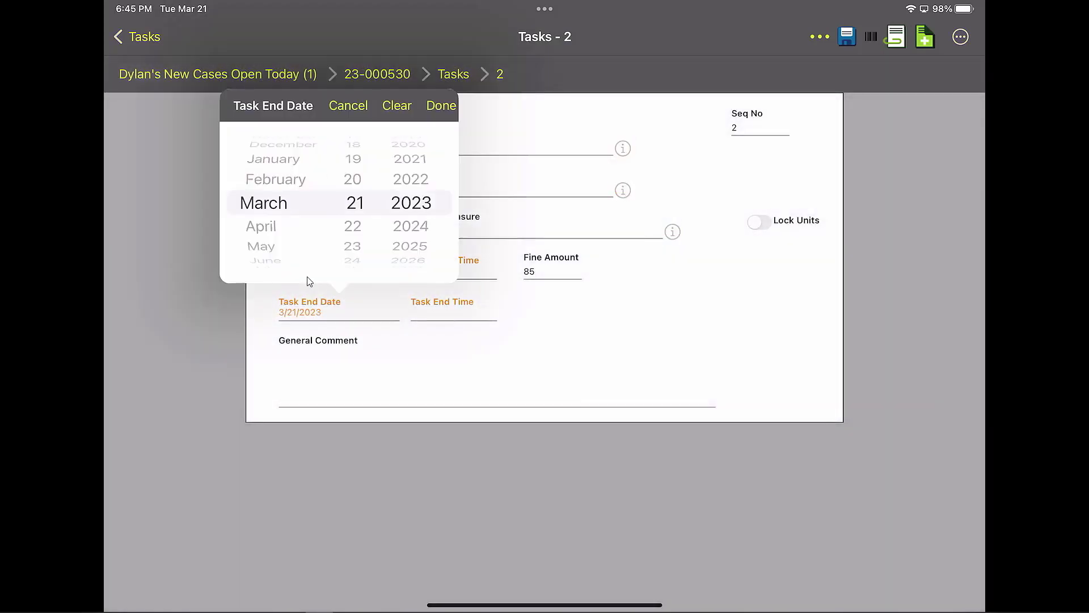
pyautogui.click(308, 282)
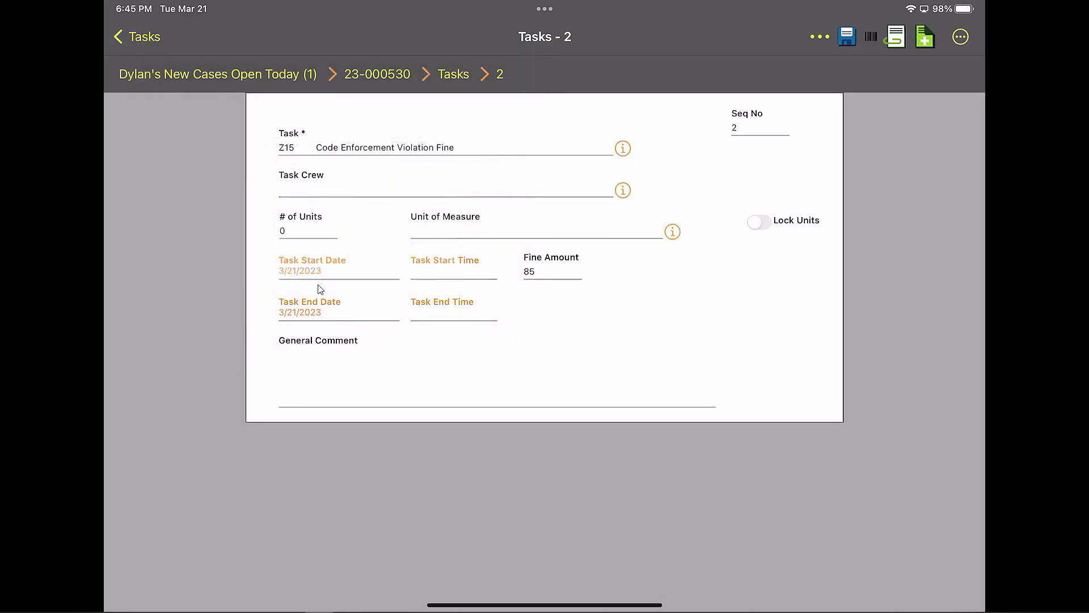
pyautogui.click(849, 38)
pyautogui.click(847, 37)
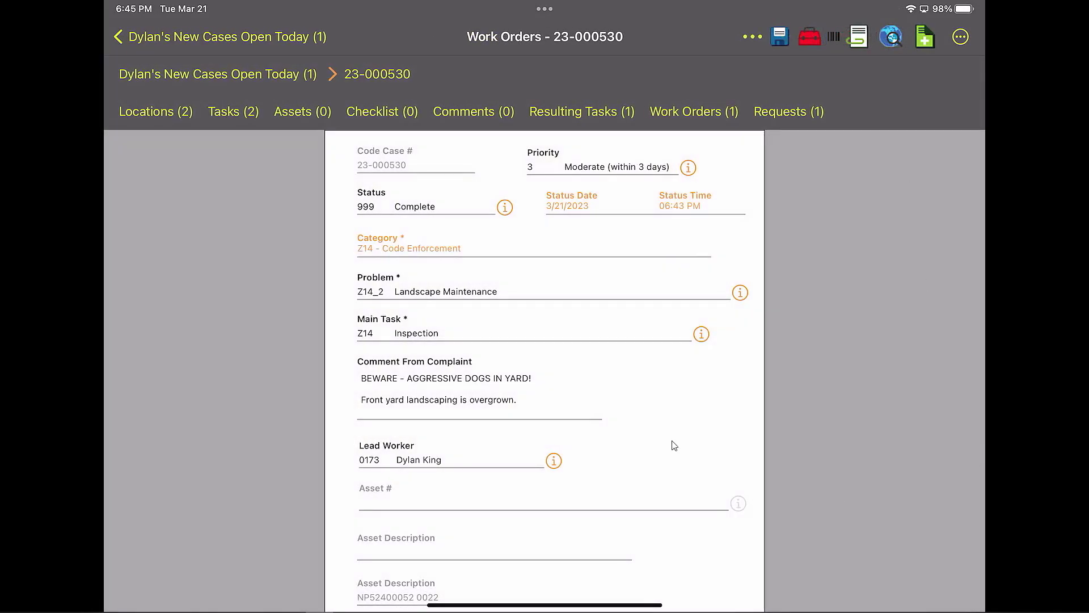
pyautogui.scroll(-5, 663, 443)
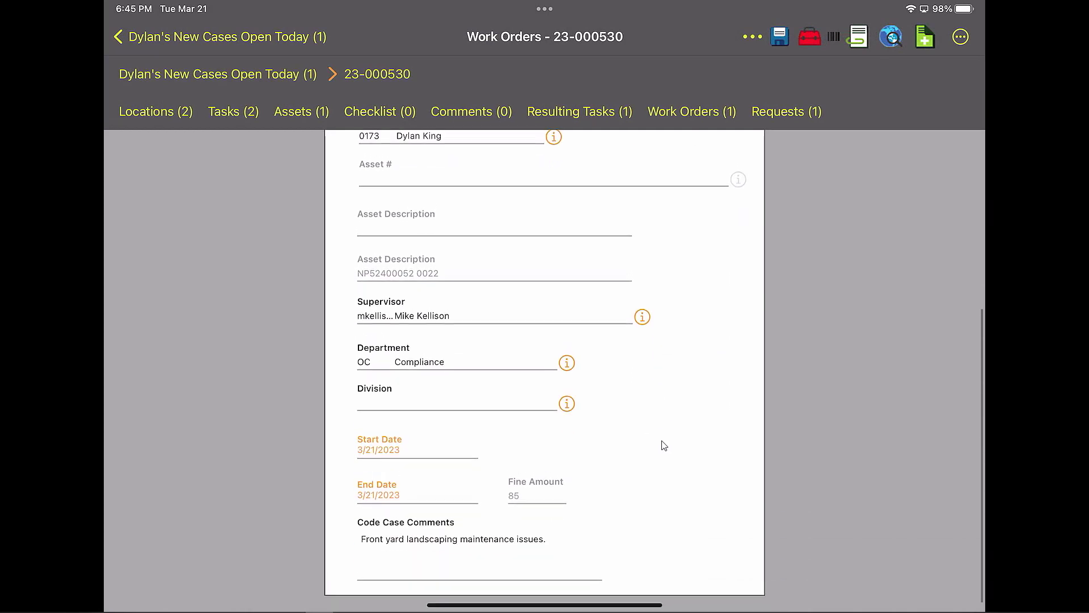
pyautogui.click(521, 509)
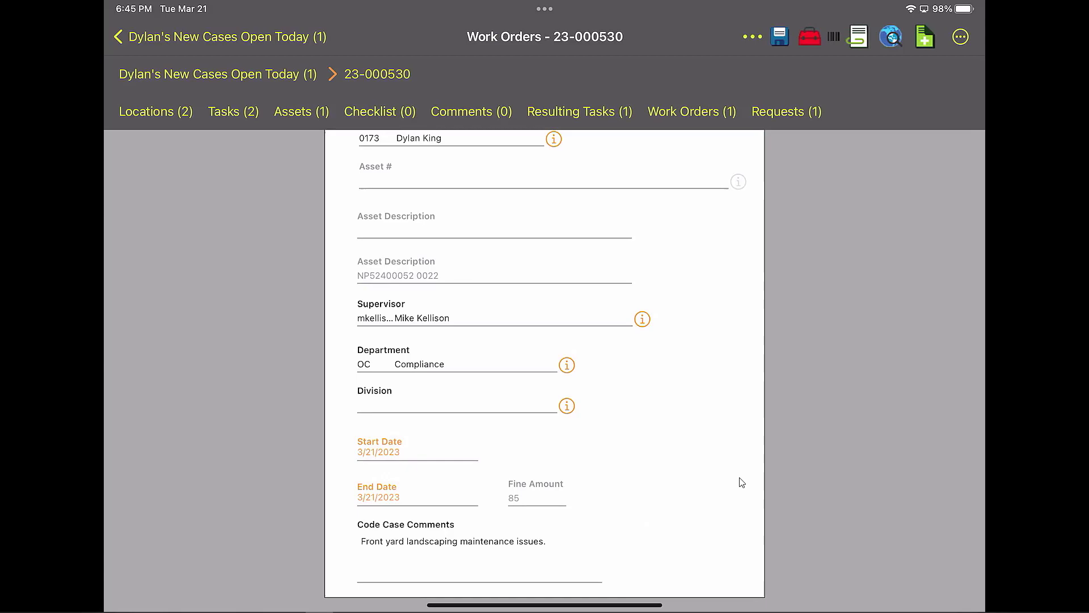
# - Leave the iPad mirror and close the Code Case Form and New Cases tabs in Lucity Web
pyautogui.doubleClick(1025, 255)
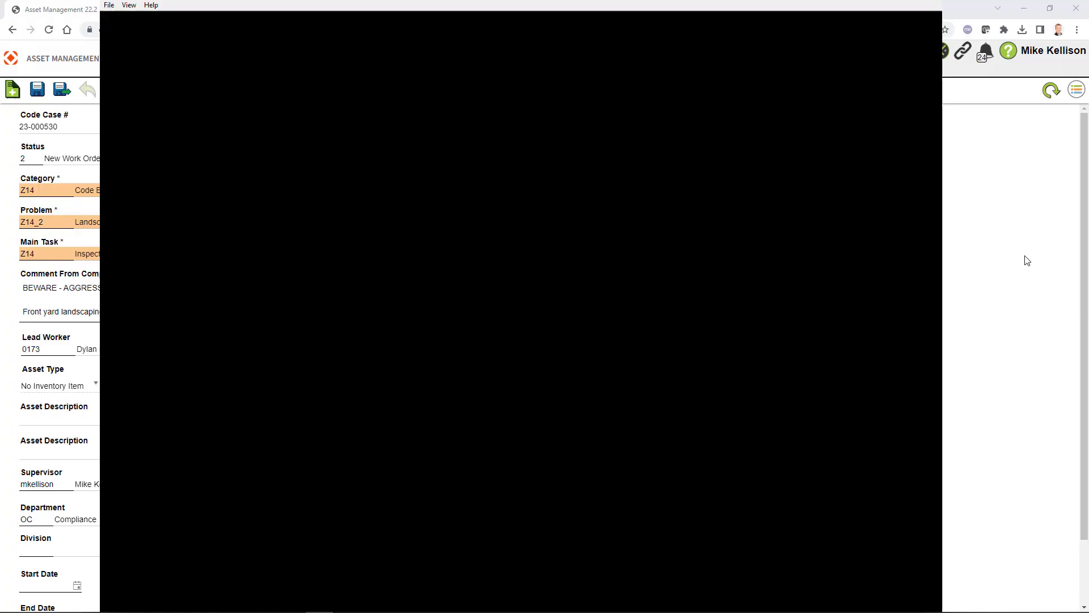
pyautogui.click(873, 12)
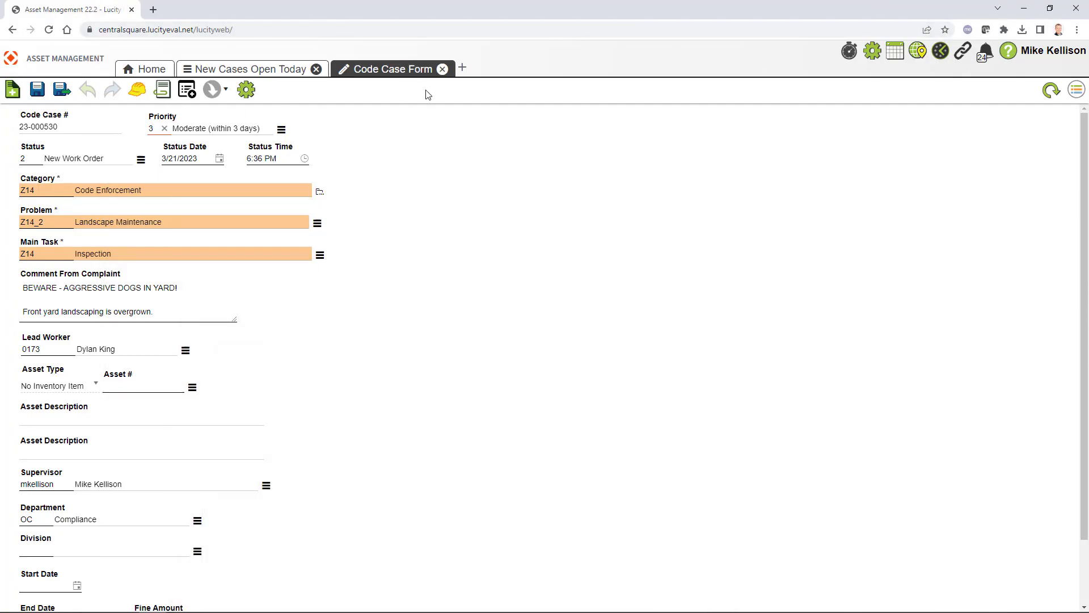
pyautogui.click(443, 70)
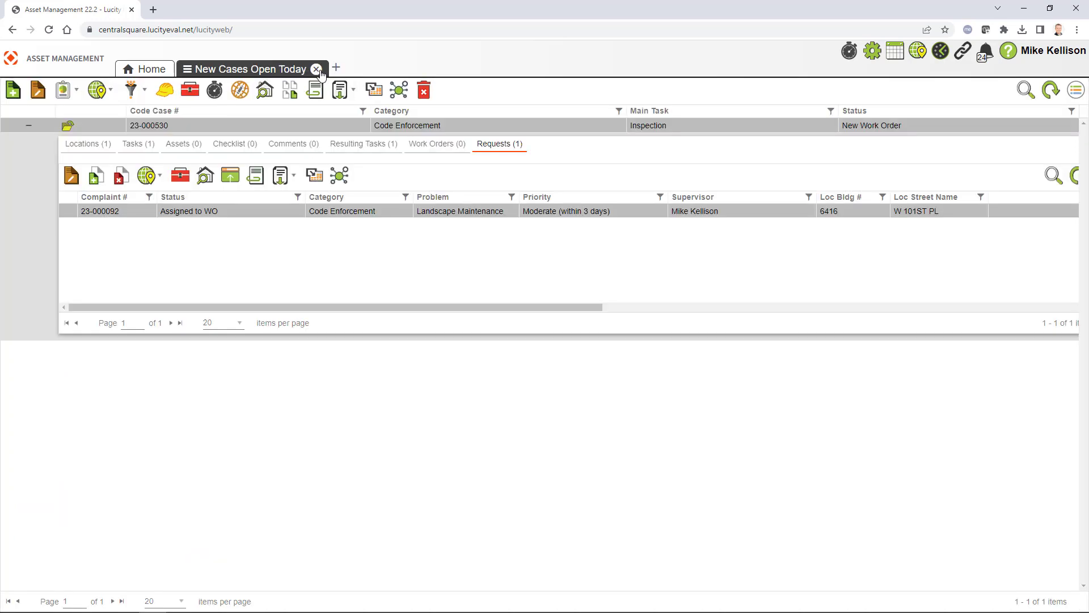
pyautogui.click(315, 69)
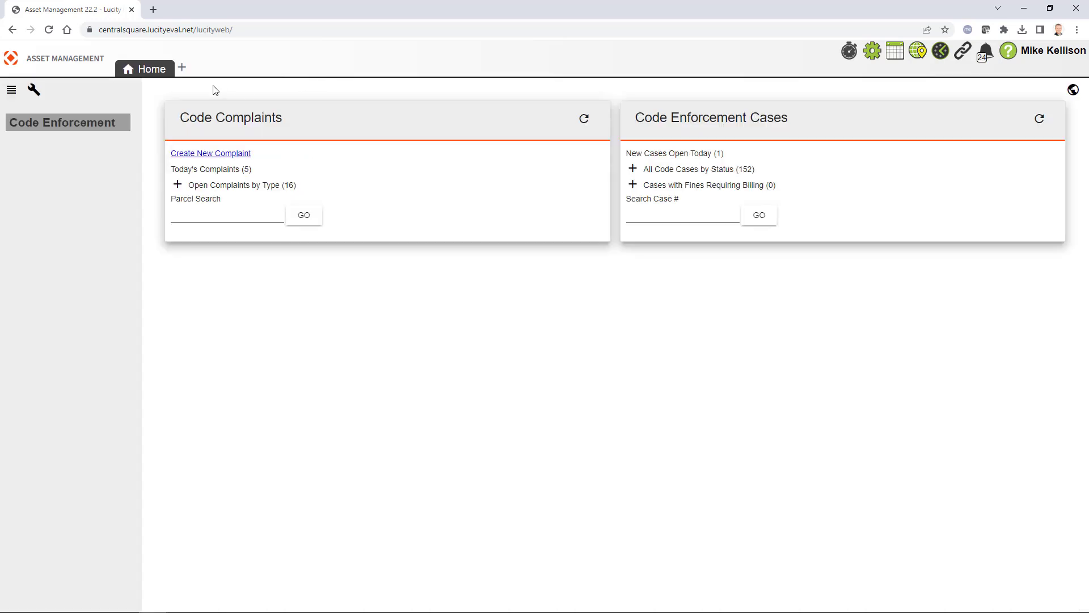
# - Refresh the Code Enforcement case counts and open the Cases with Fines Requiring Billing list
pyautogui.click(689, 187)
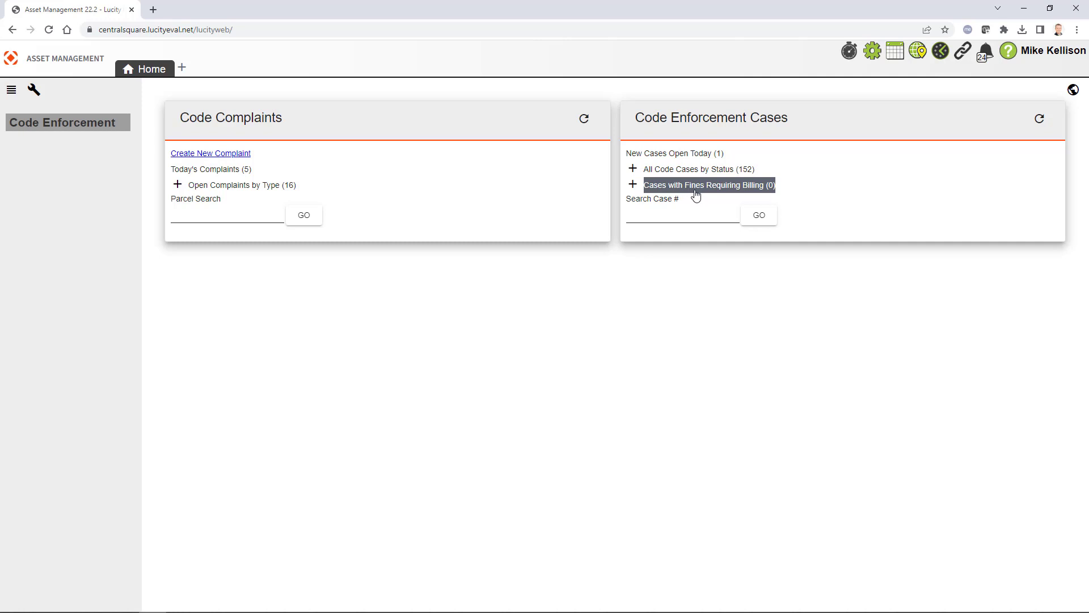
pyautogui.click(695, 194)
pyautogui.click(33, 468)
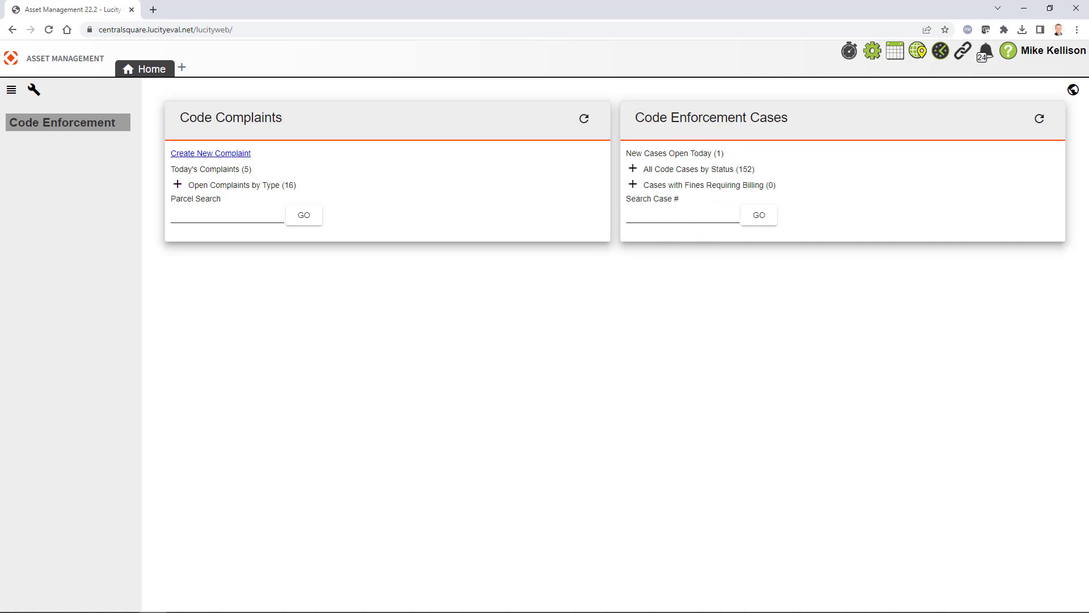
pyautogui.click(1038, 120)
pyautogui.click(719, 186)
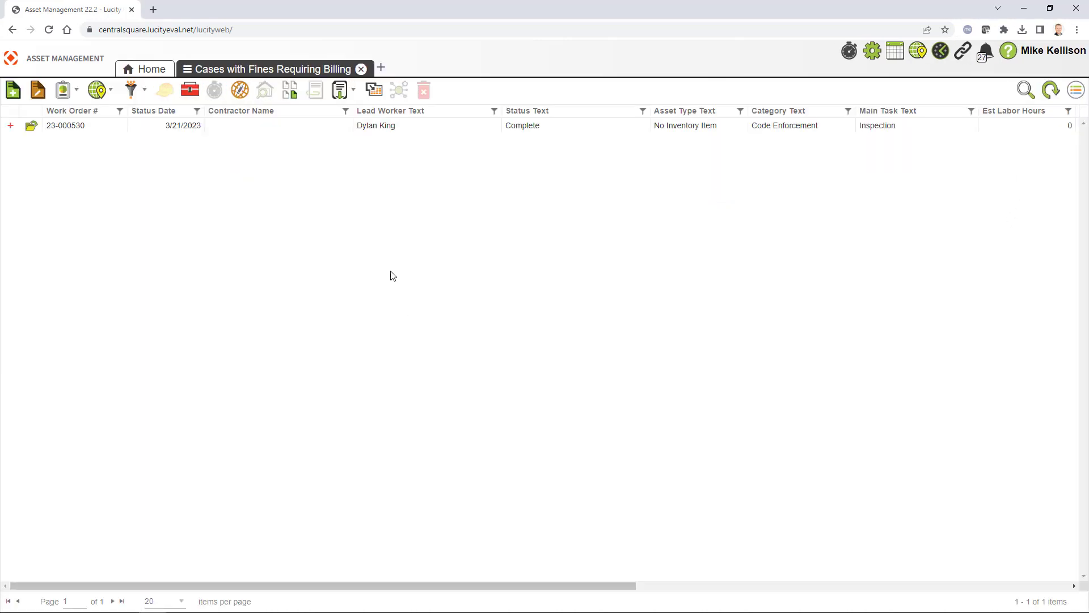
pyautogui.click(32, 128)
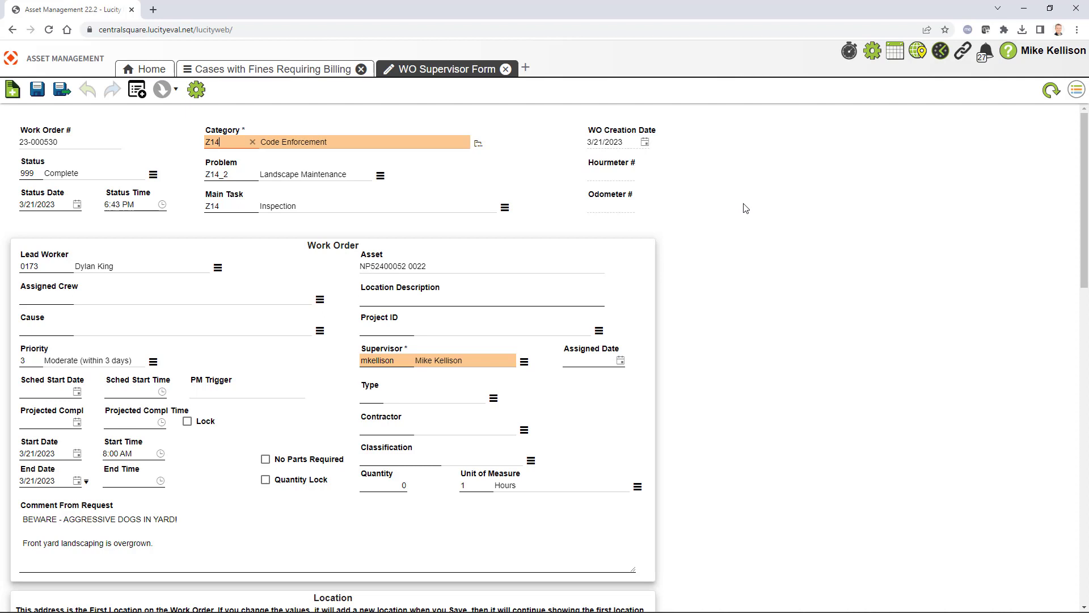
pyautogui.scroll(-2, 743, 208)
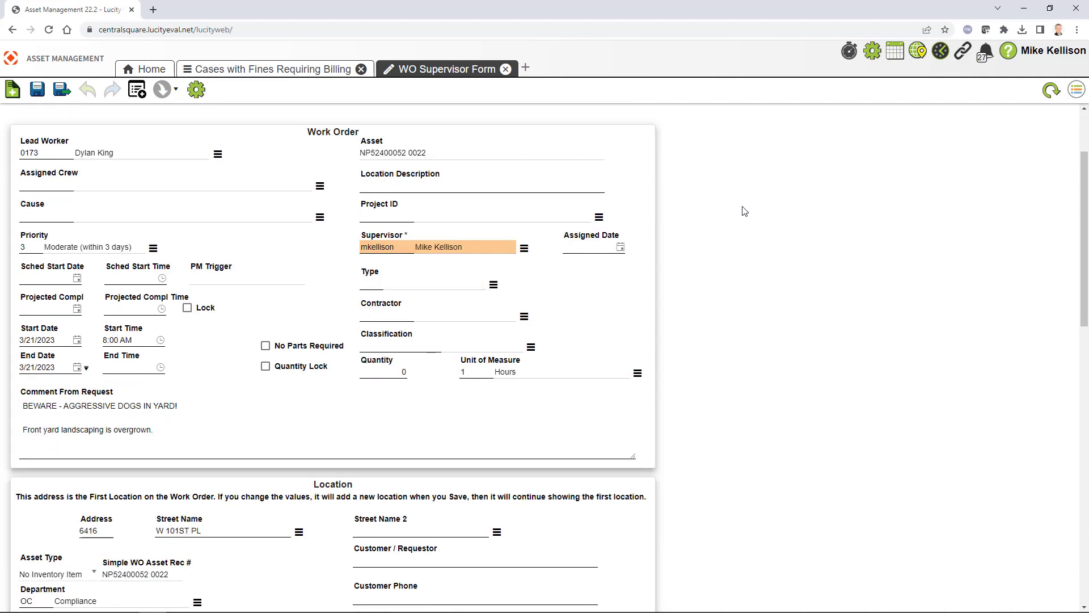
pyautogui.scroll(-1, 743, 211)
pyautogui.scroll(-3, 743, 211)
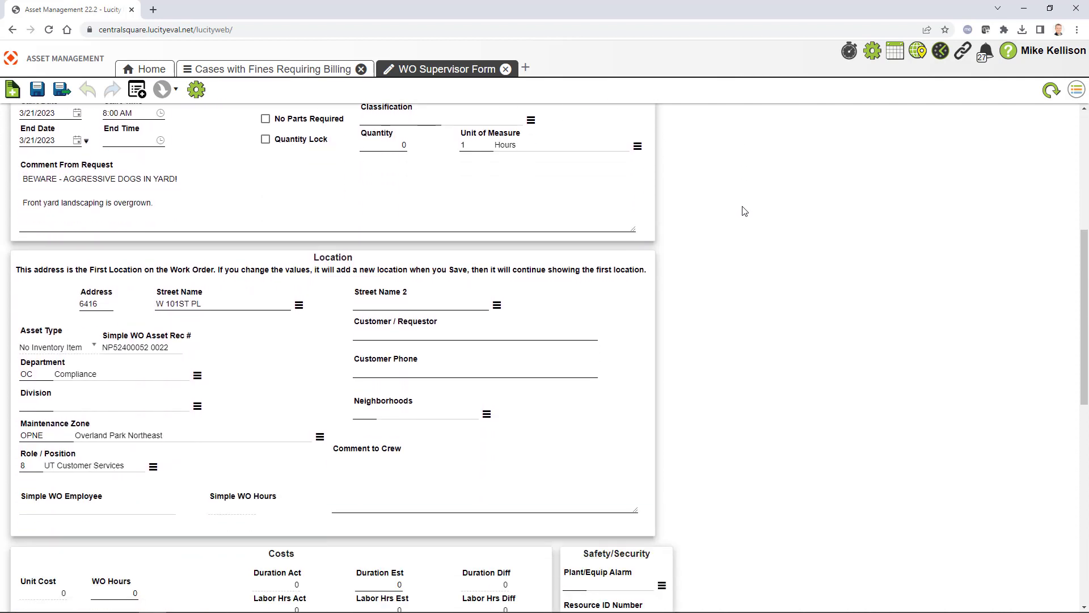
pyautogui.scroll(-1, 744, 210)
pyautogui.scroll(-4, 743, 210)
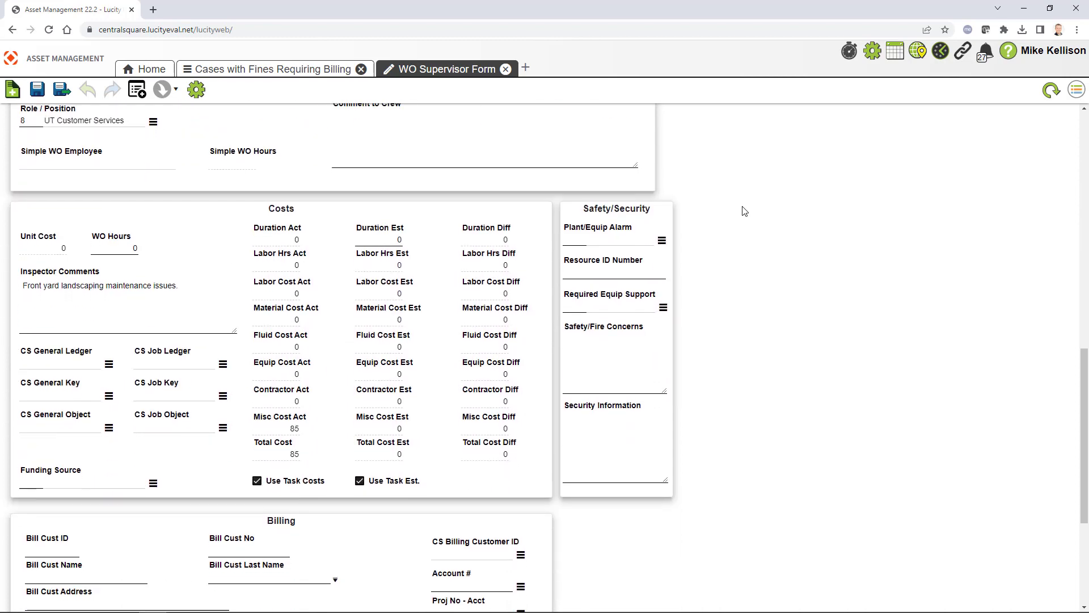
pyautogui.scroll(-1, 743, 210)
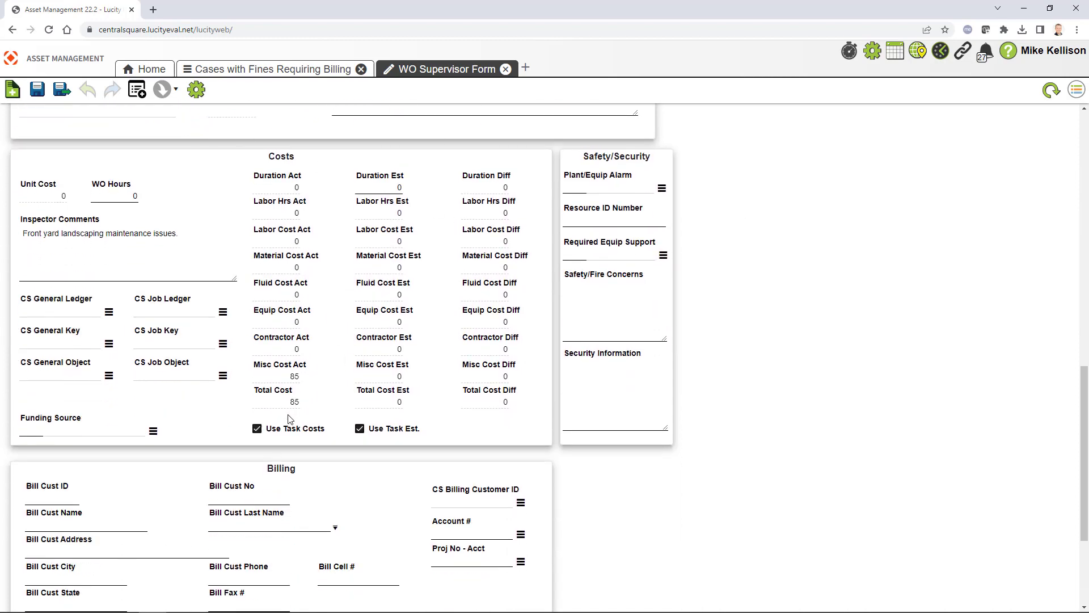
pyautogui.scroll(-3, 293, 405)
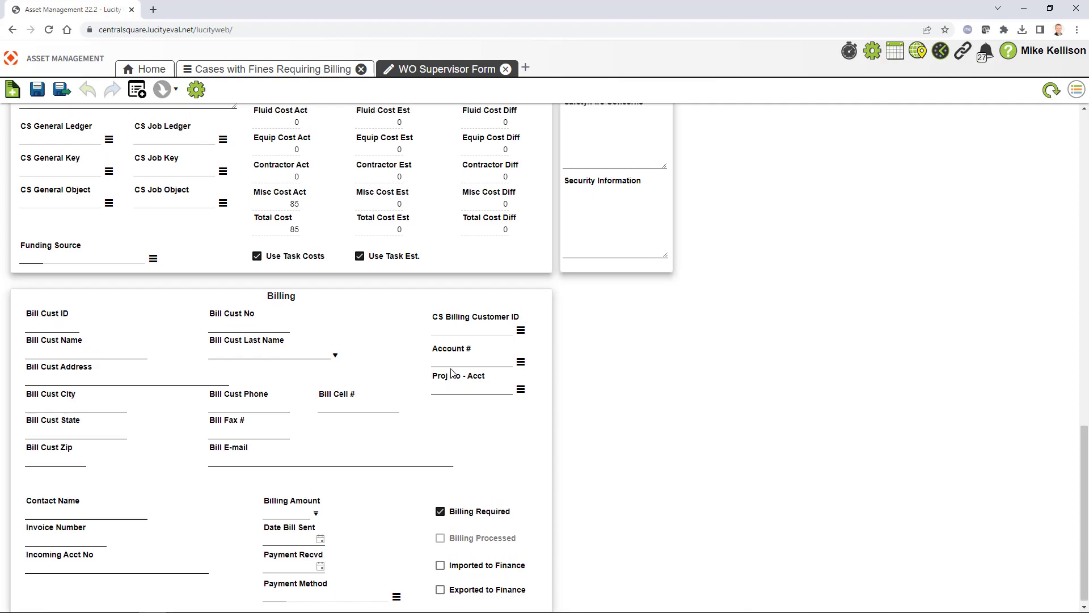
pyautogui.scroll(5, 400, 370)
pyautogui.scroll(2, 451, 369)
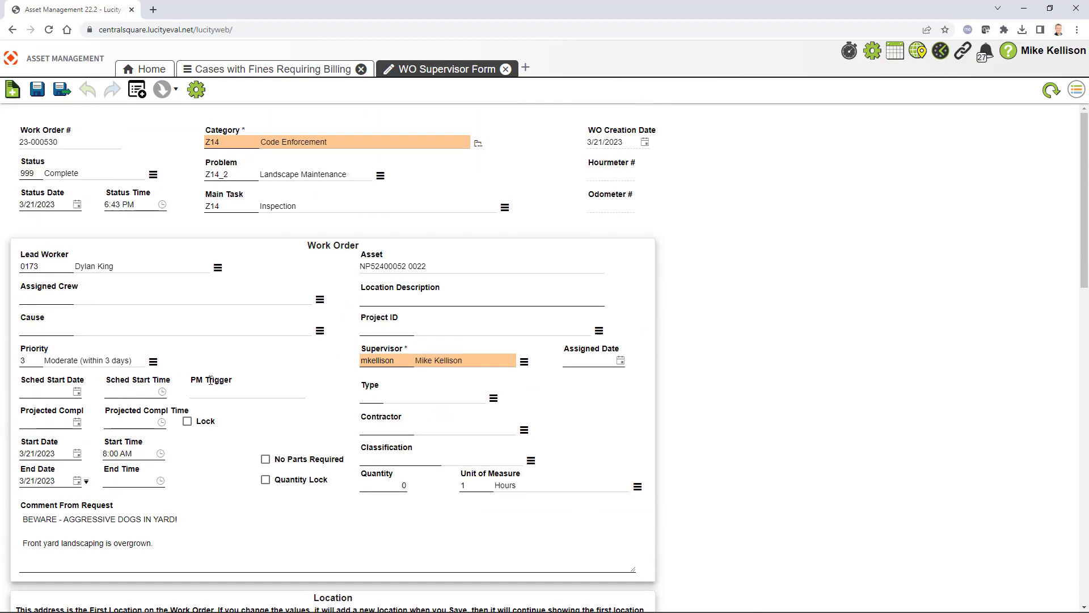
pyautogui.scroll(-2, 258, 421)
pyautogui.scroll(-1, 258, 421)
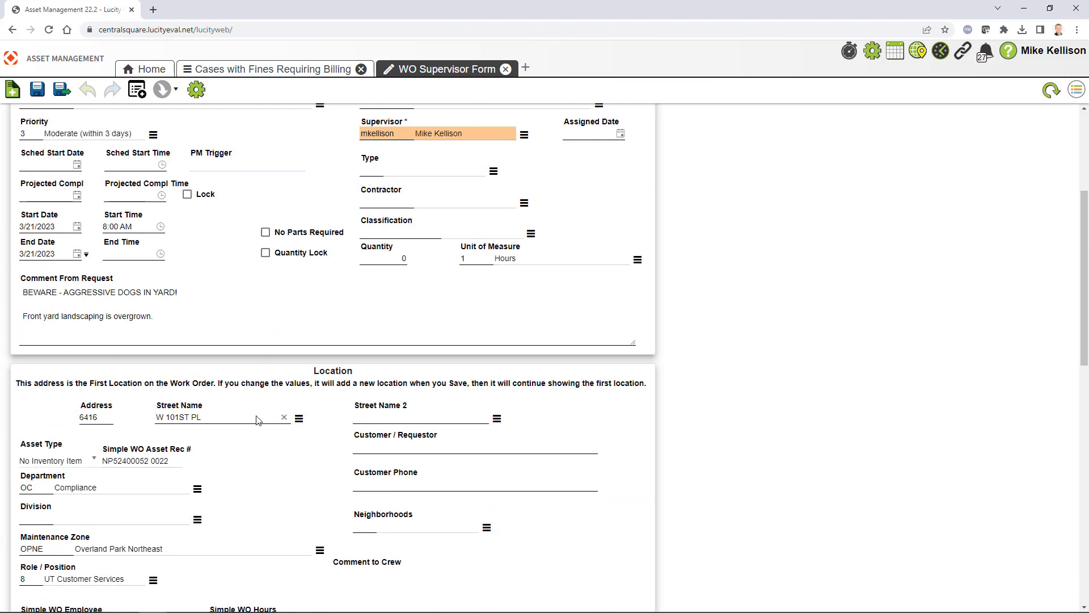
pyautogui.scroll(-4, 258, 420)
pyautogui.scroll(-3, 257, 421)
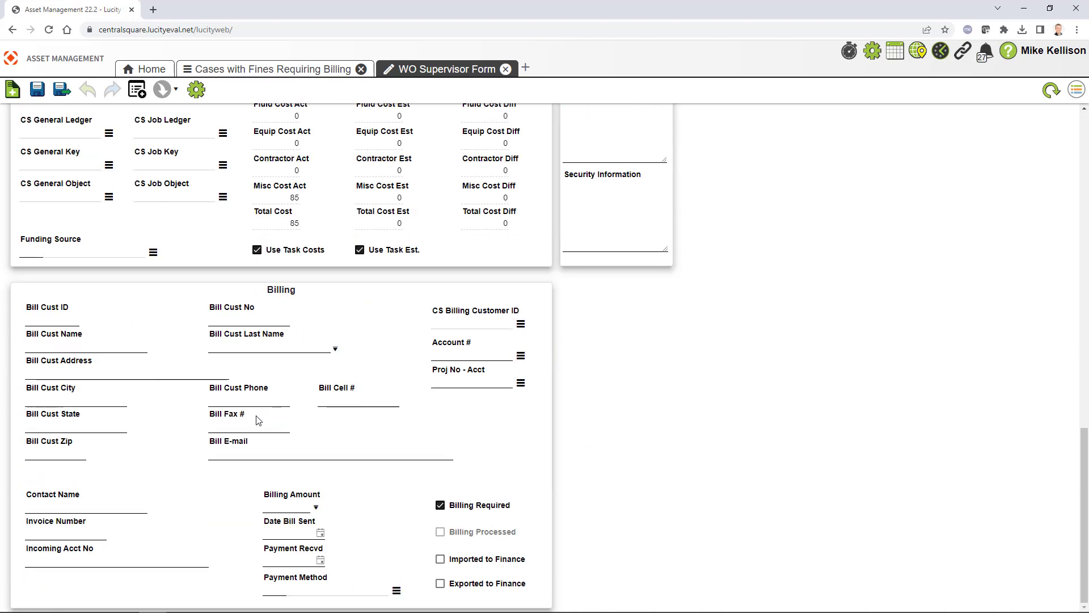
# - Bill customer CLEMENCIA for 85 from total cost, with bill-sent date 3/21/2023
pyautogui.click(270, 348)
pyautogui.write('clemencia')
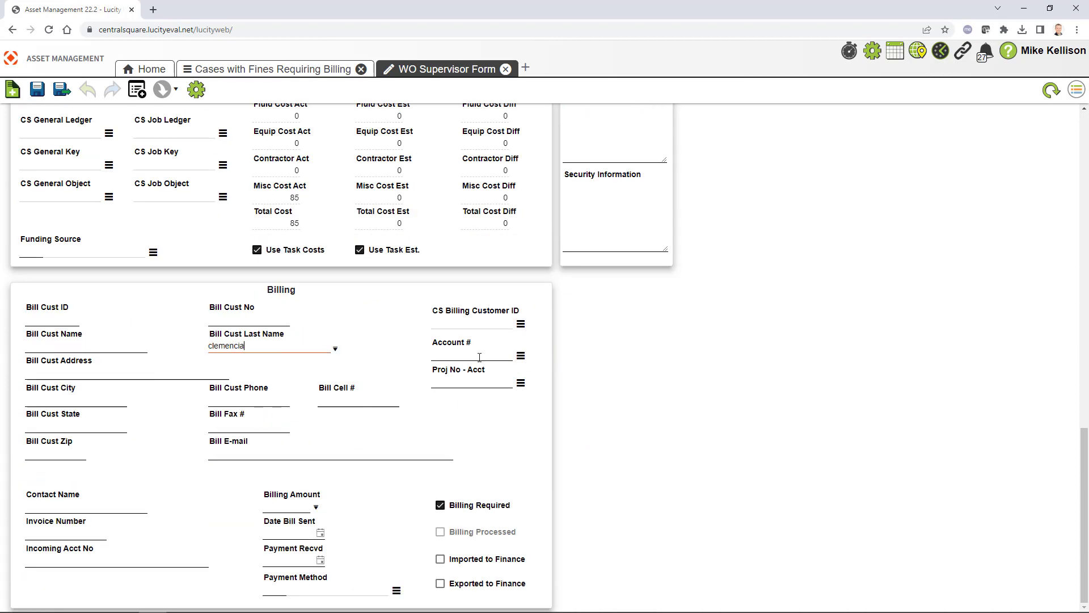
pyautogui.click(480, 357)
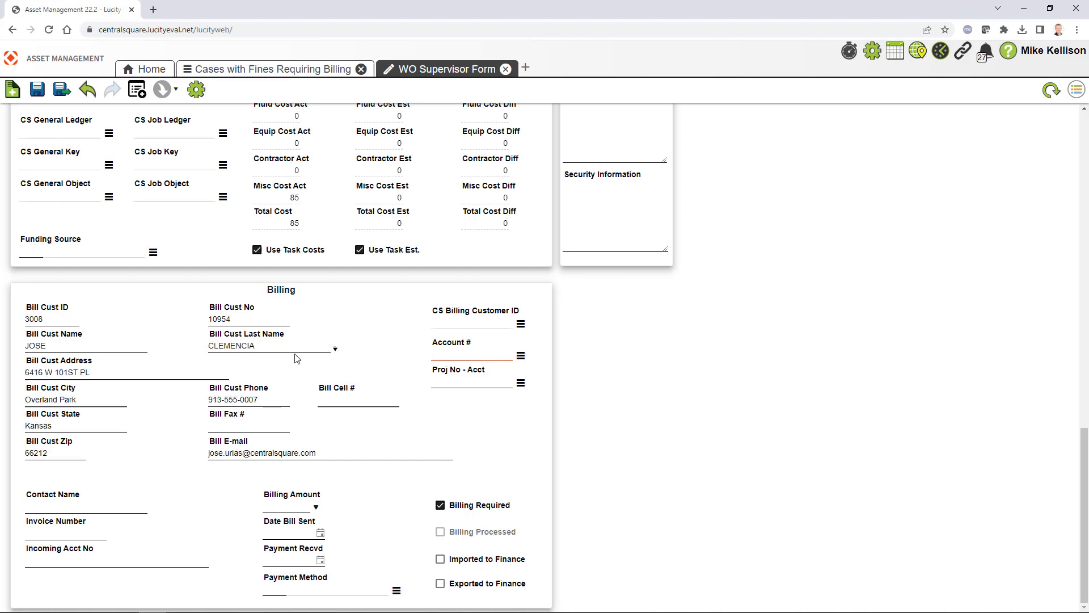
pyautogui.click(317, 508)
pyautogui.click(338, 526)
pyautogui.click(313, 527)
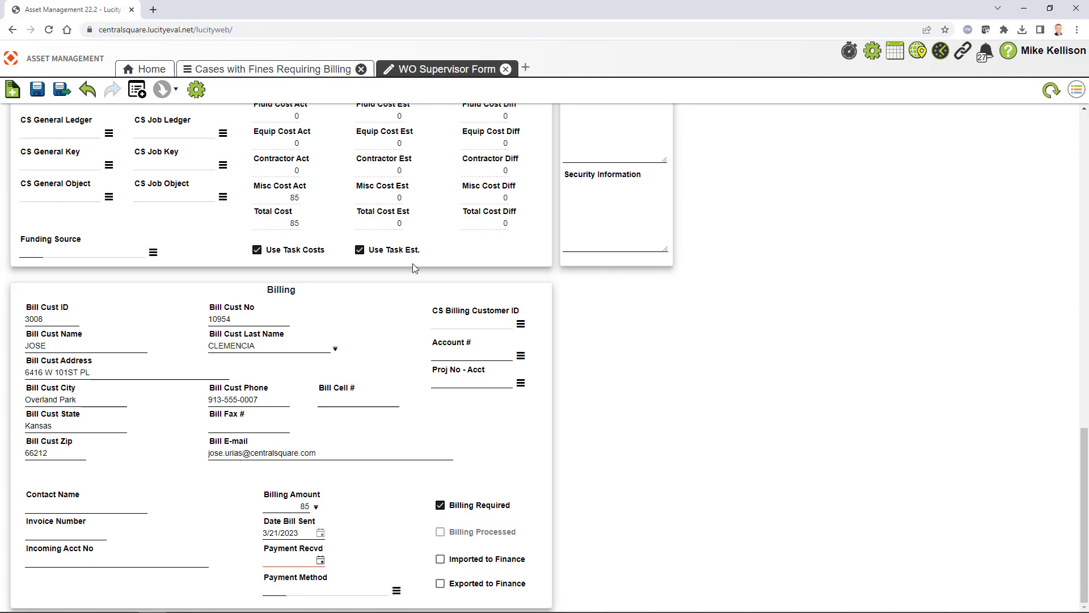
pyautogui.click(173, 71)
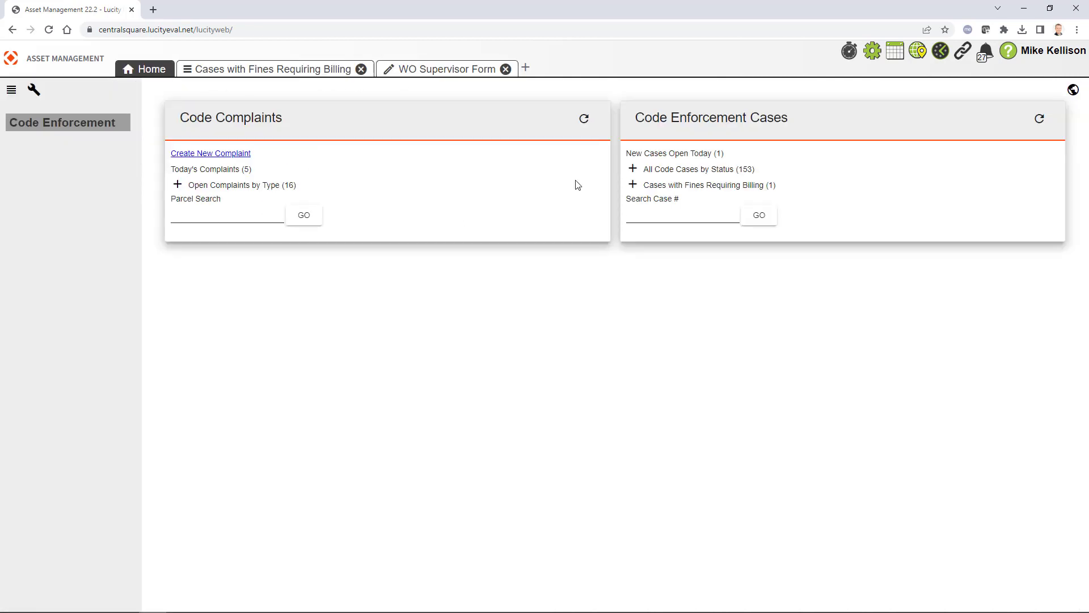